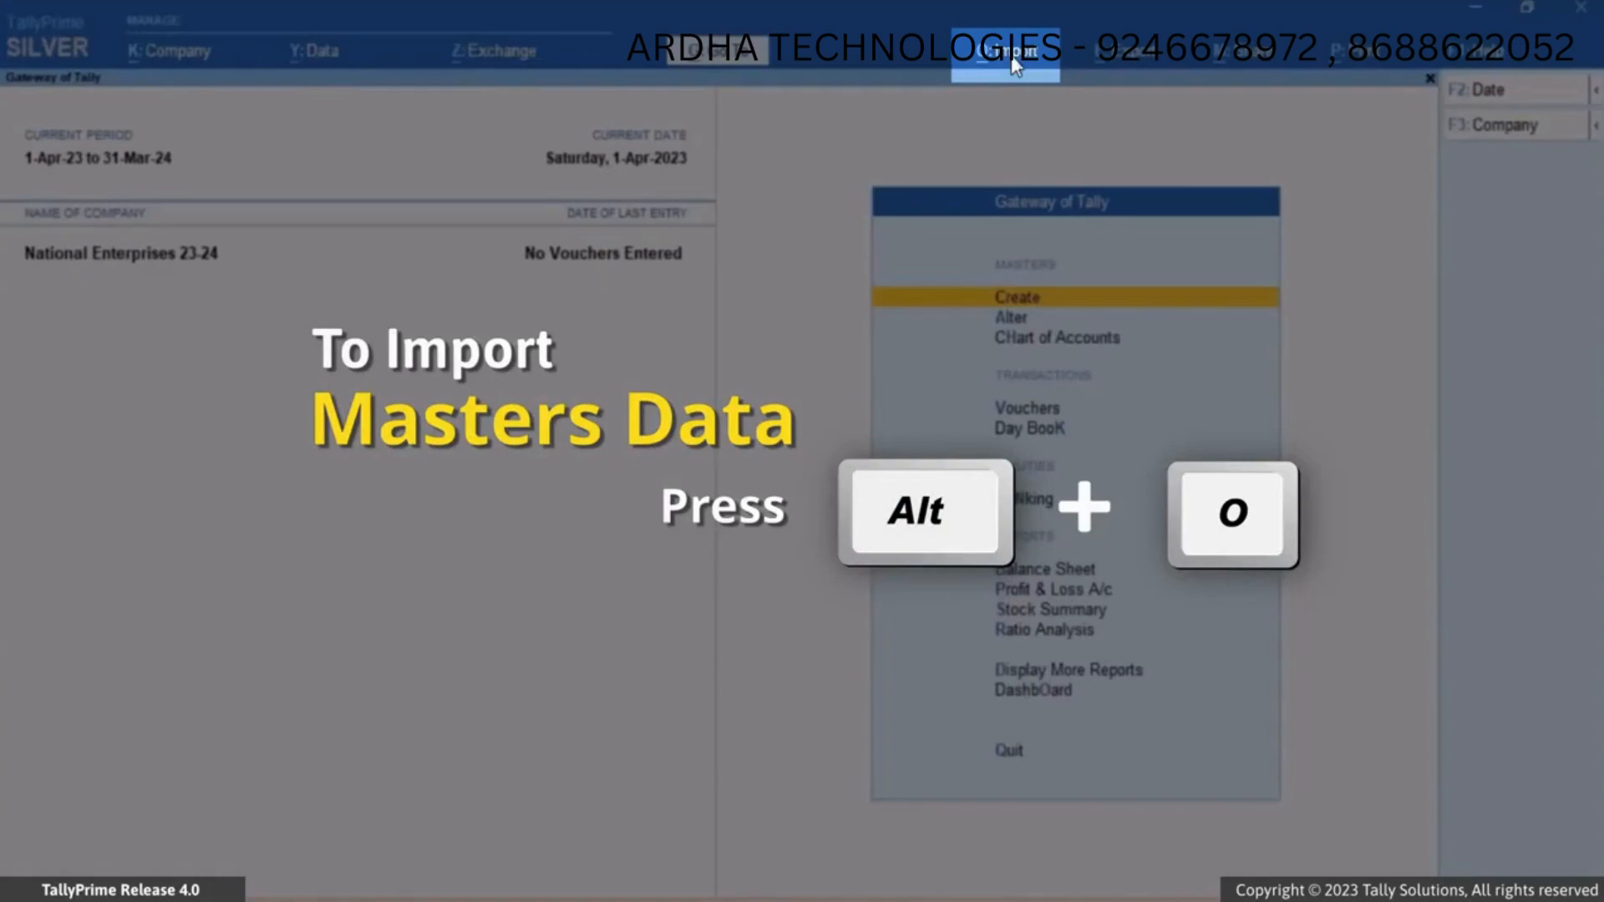
# Step: Open the export of a sample Excel file for masters
pyautogui.click(1015, 65)
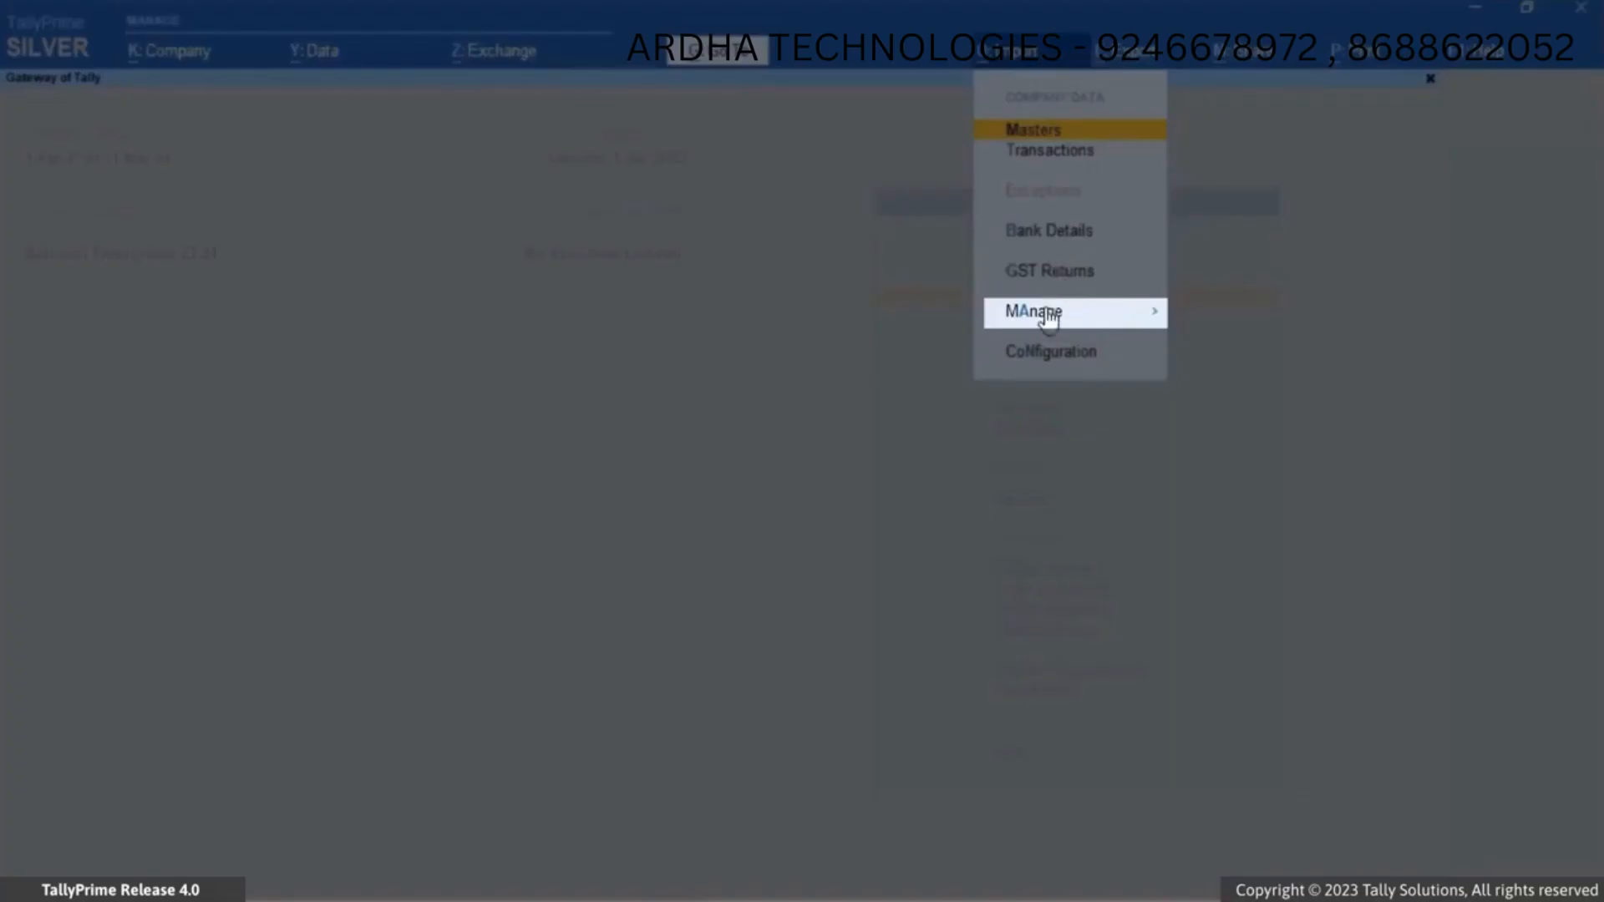
pyautogui.click(1049, 318)
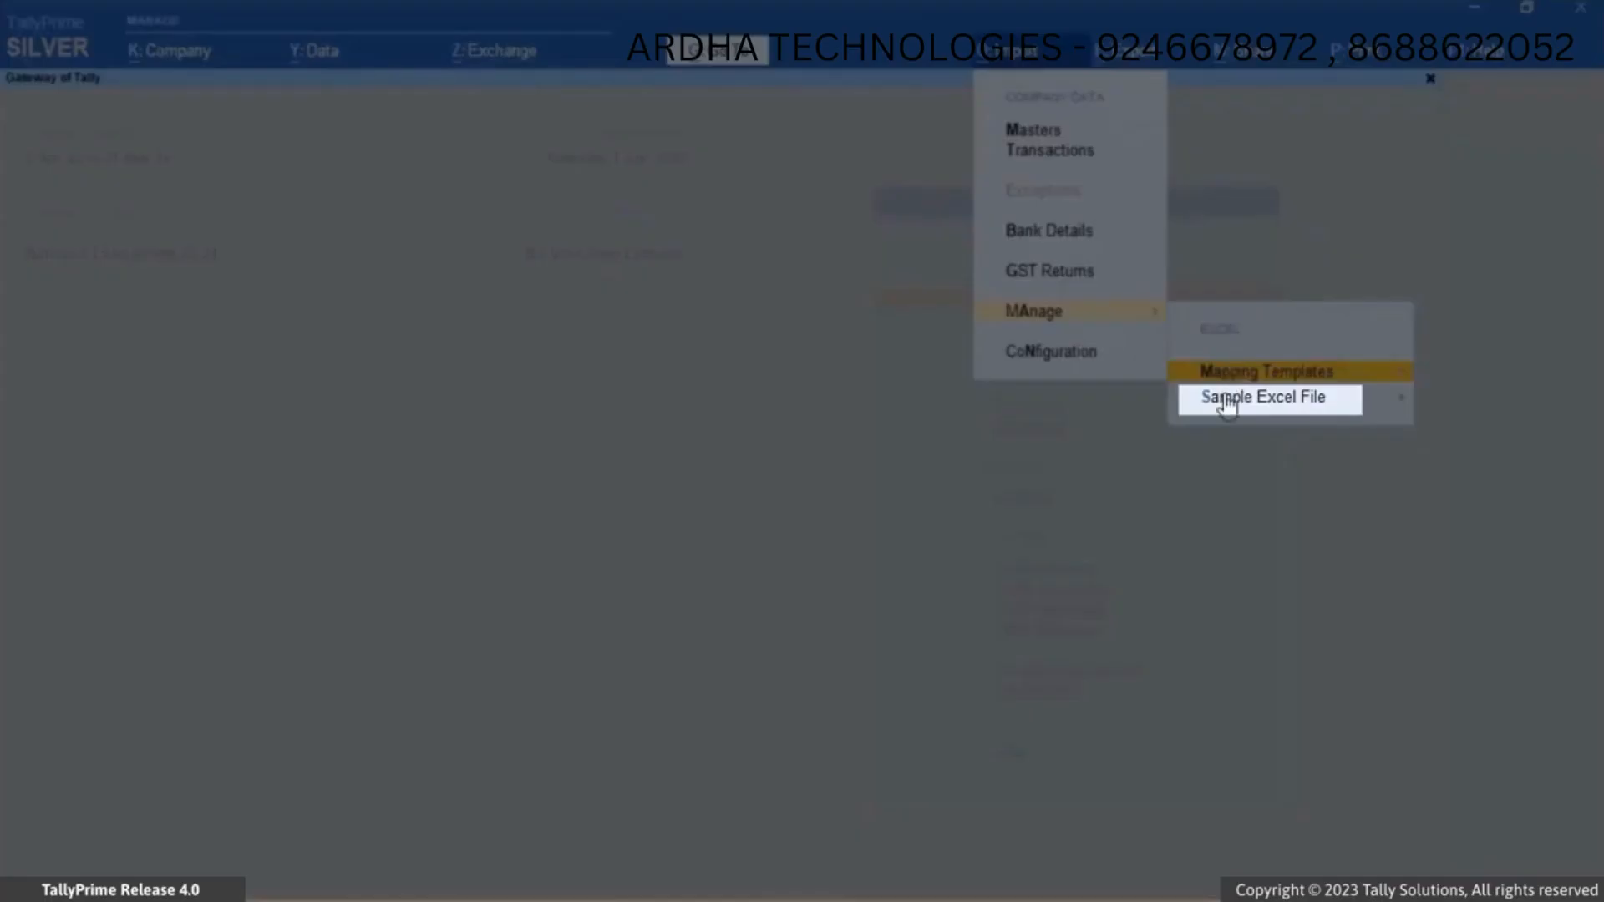
pyautogui.click(1226, 400)
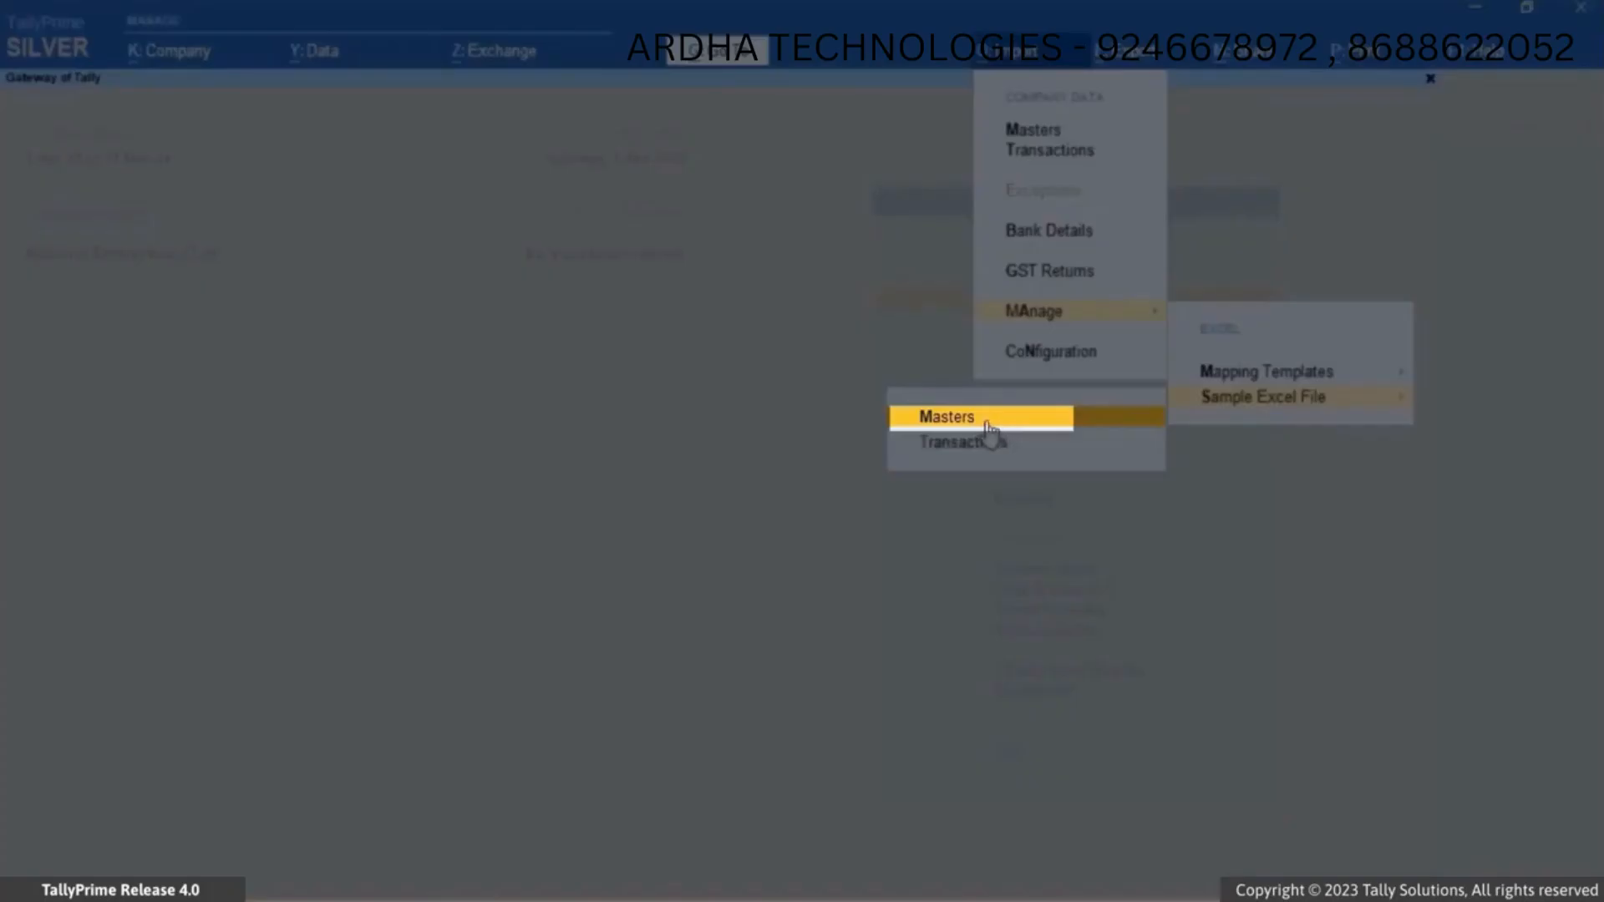
pyautogui.click(988, 421)
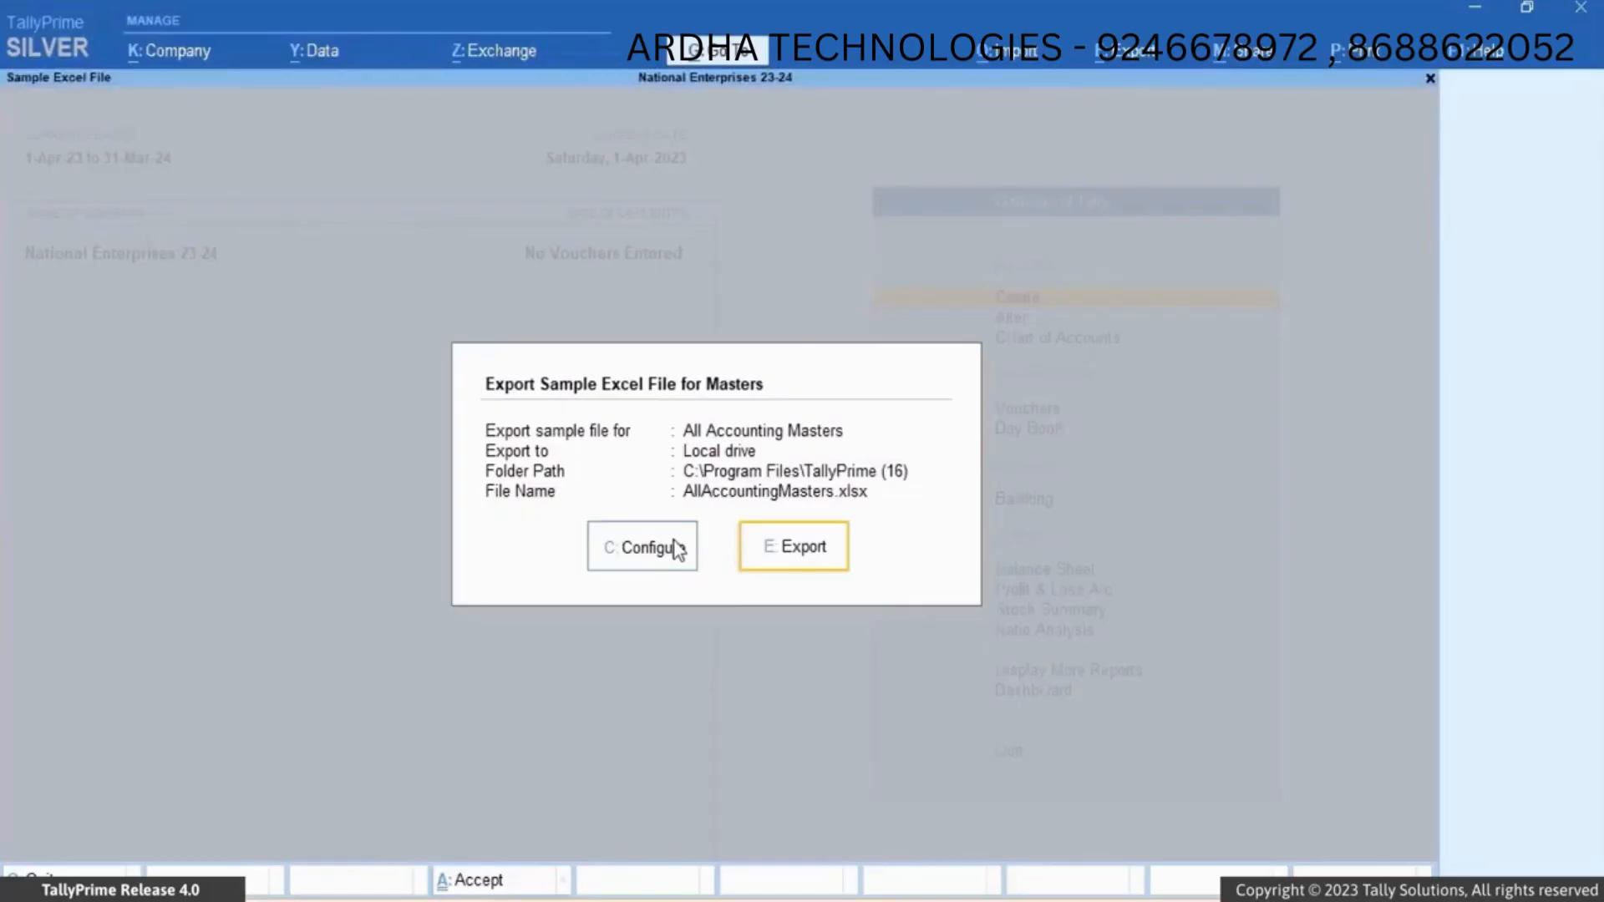
# Step: Configure the sample file export for the Ledger master and export it as Ledger.xlsx
pyautogui.click(677, 550)
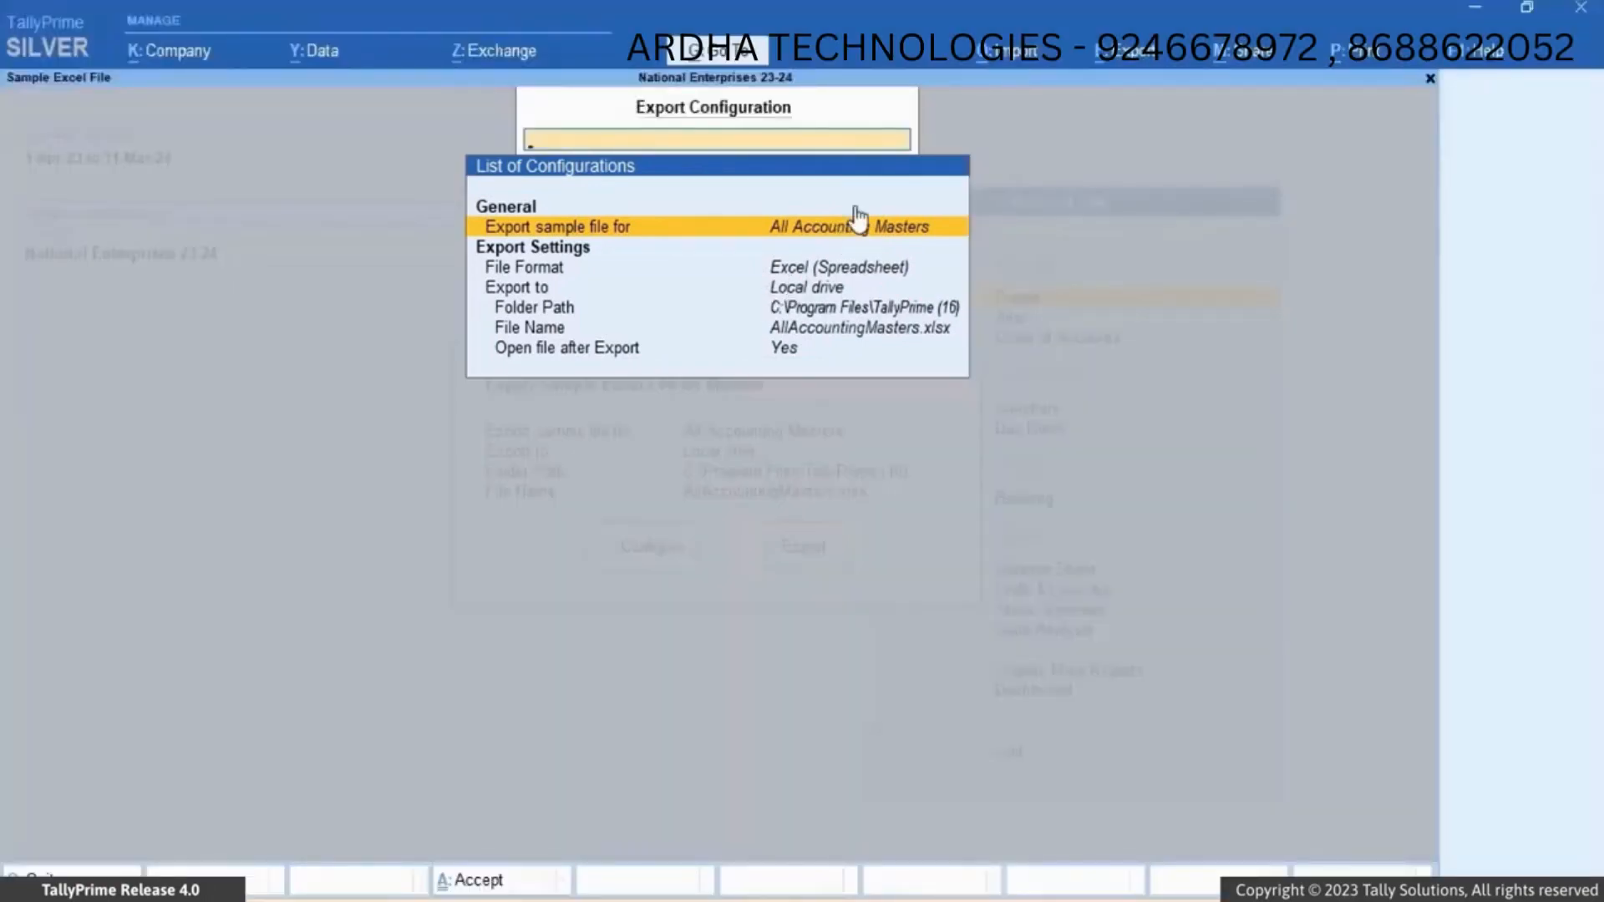
pyautogui.click(858, 219)
pyautogui.write('Ledg')
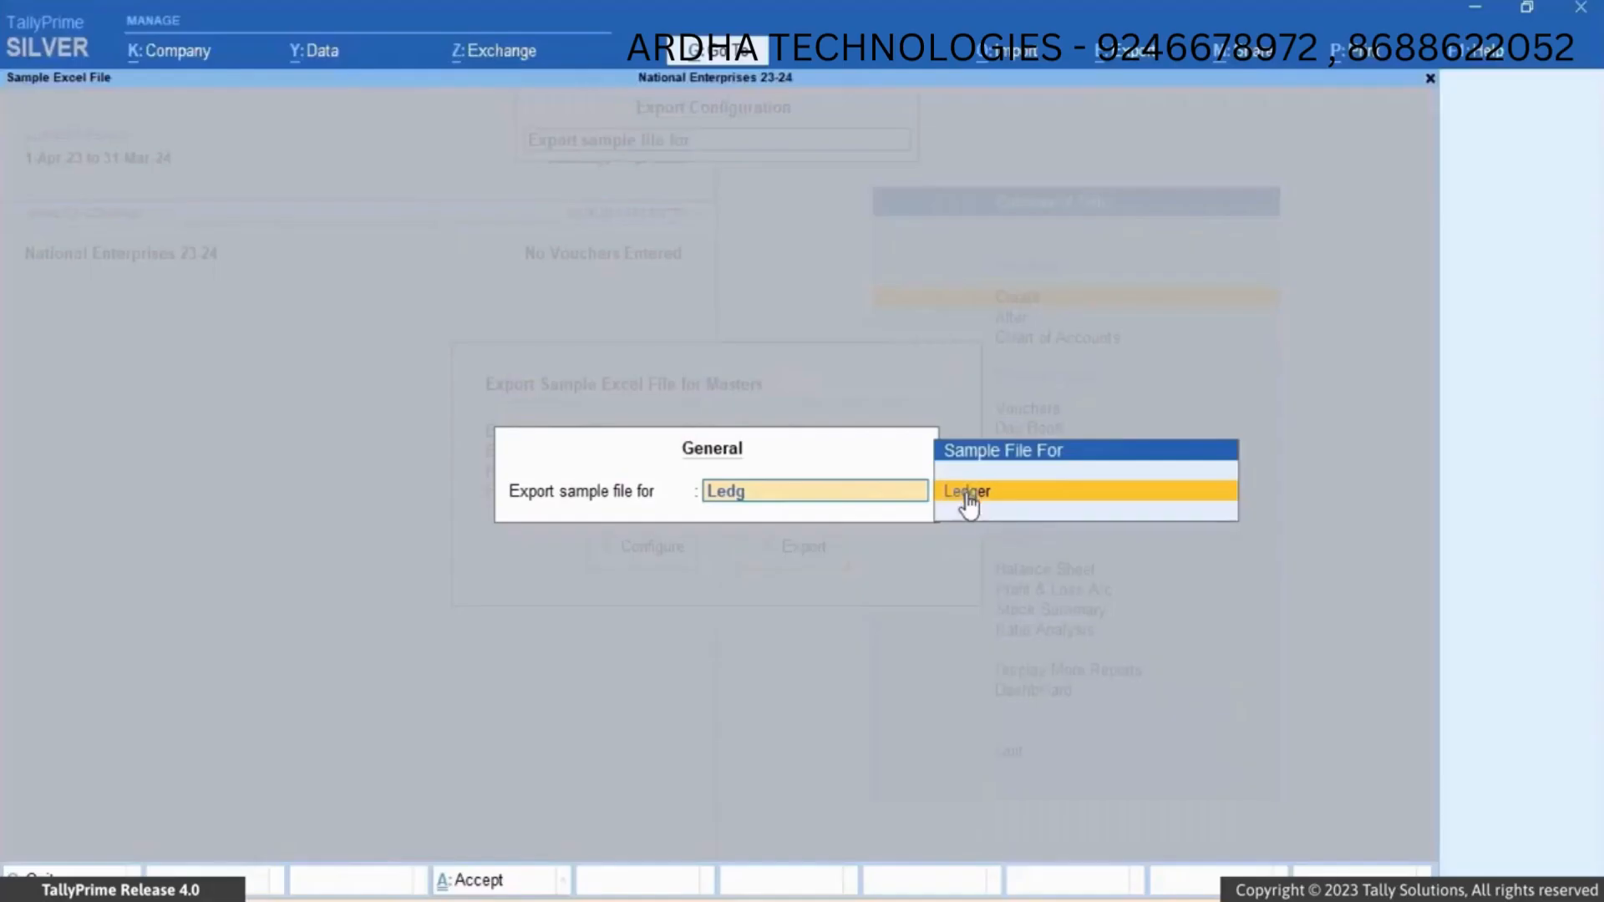
pyautogui.click(967, 493)
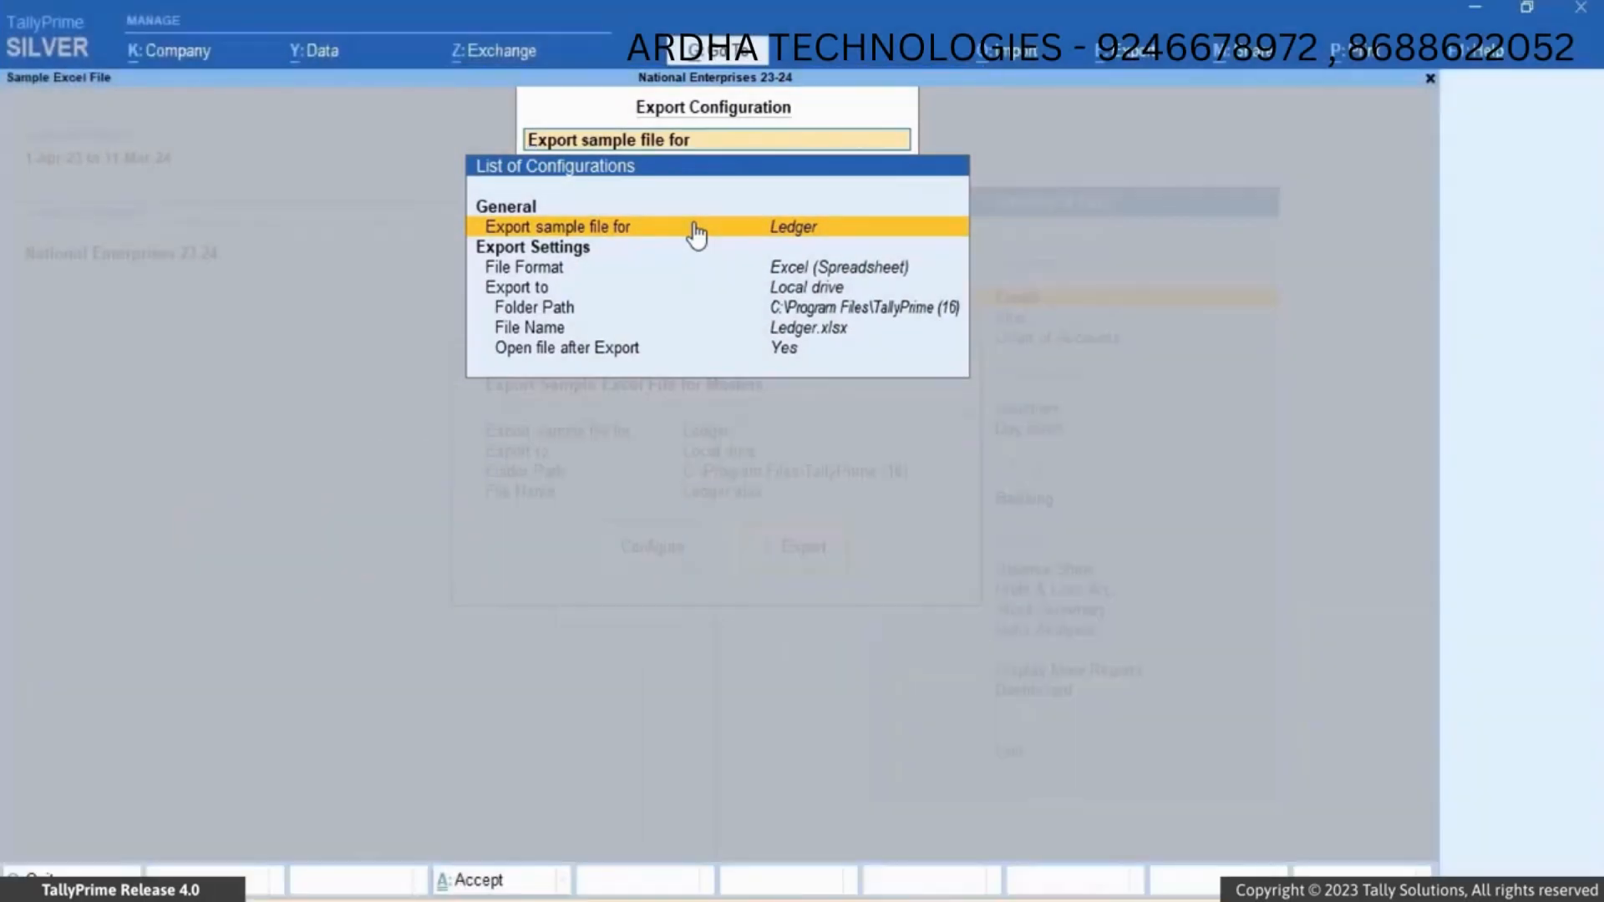
pyautogui.press('Escape')
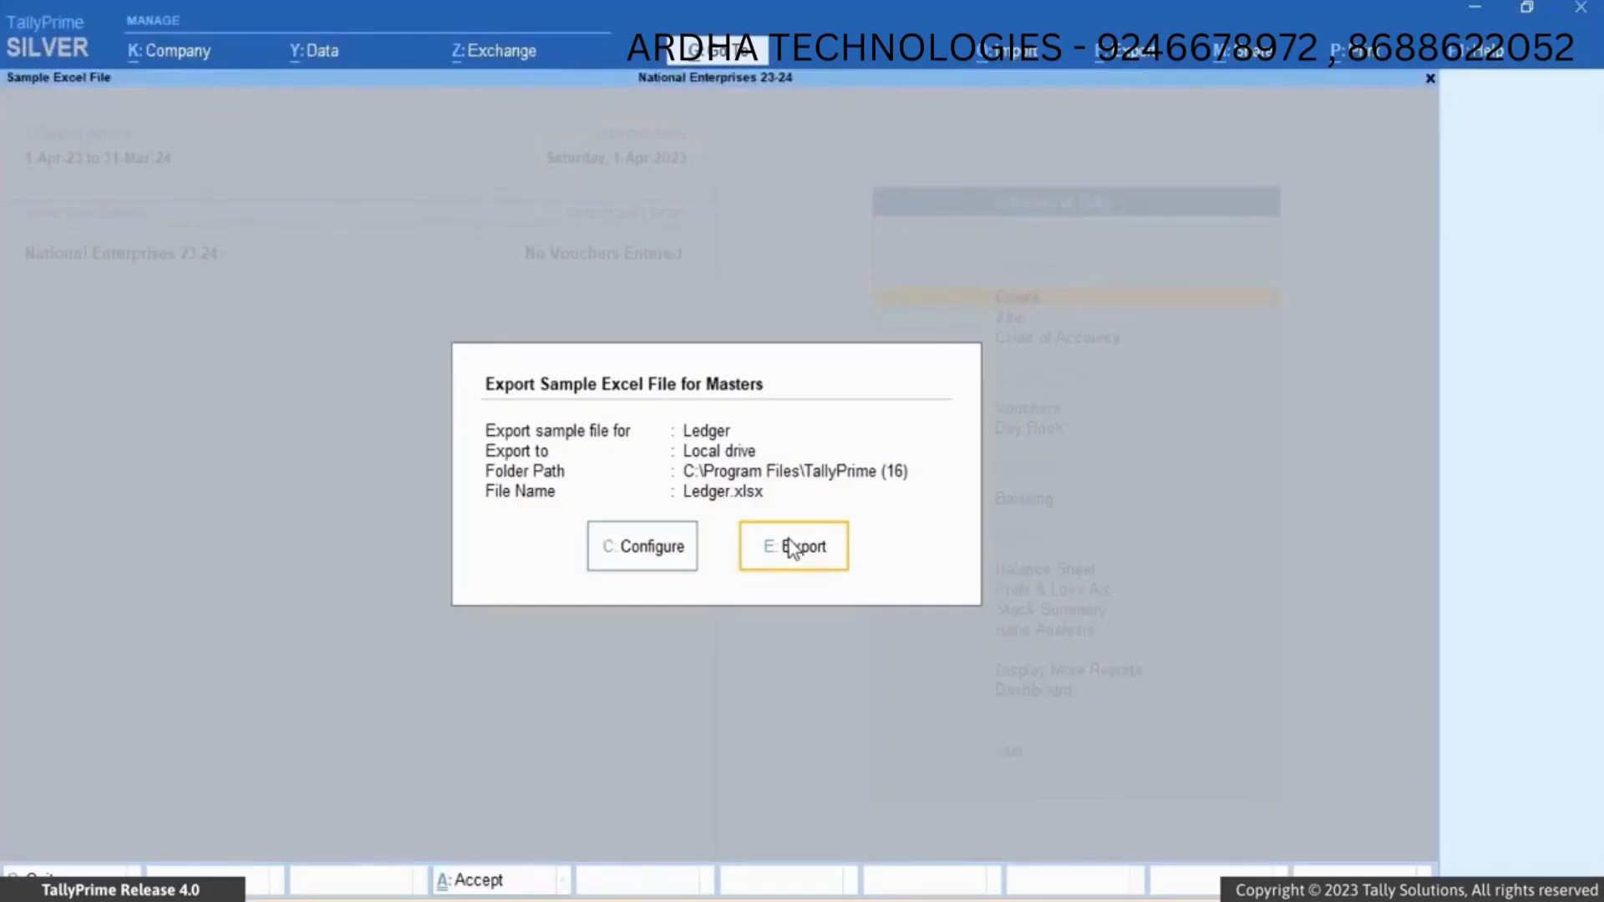
pyautogui.click(792, 547)
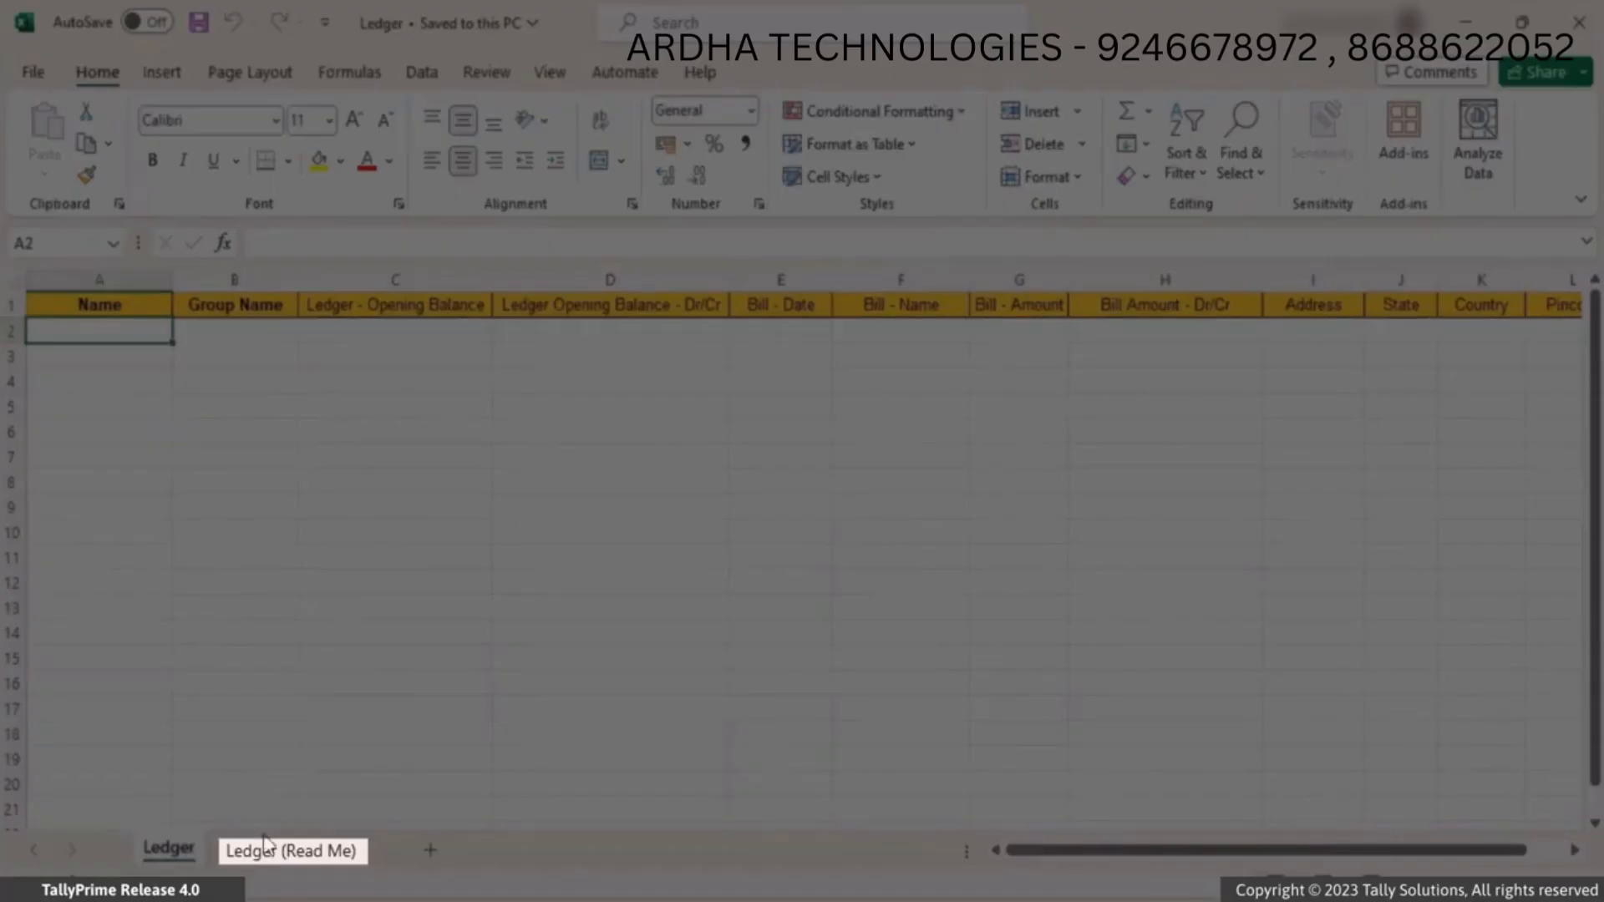
# Step: Review the Ledger (Read Me) and Ledger worksheets, and open the LedgerQ1 workbook from the Export&ImportFiles folder
pyautogui.click(266, 850)
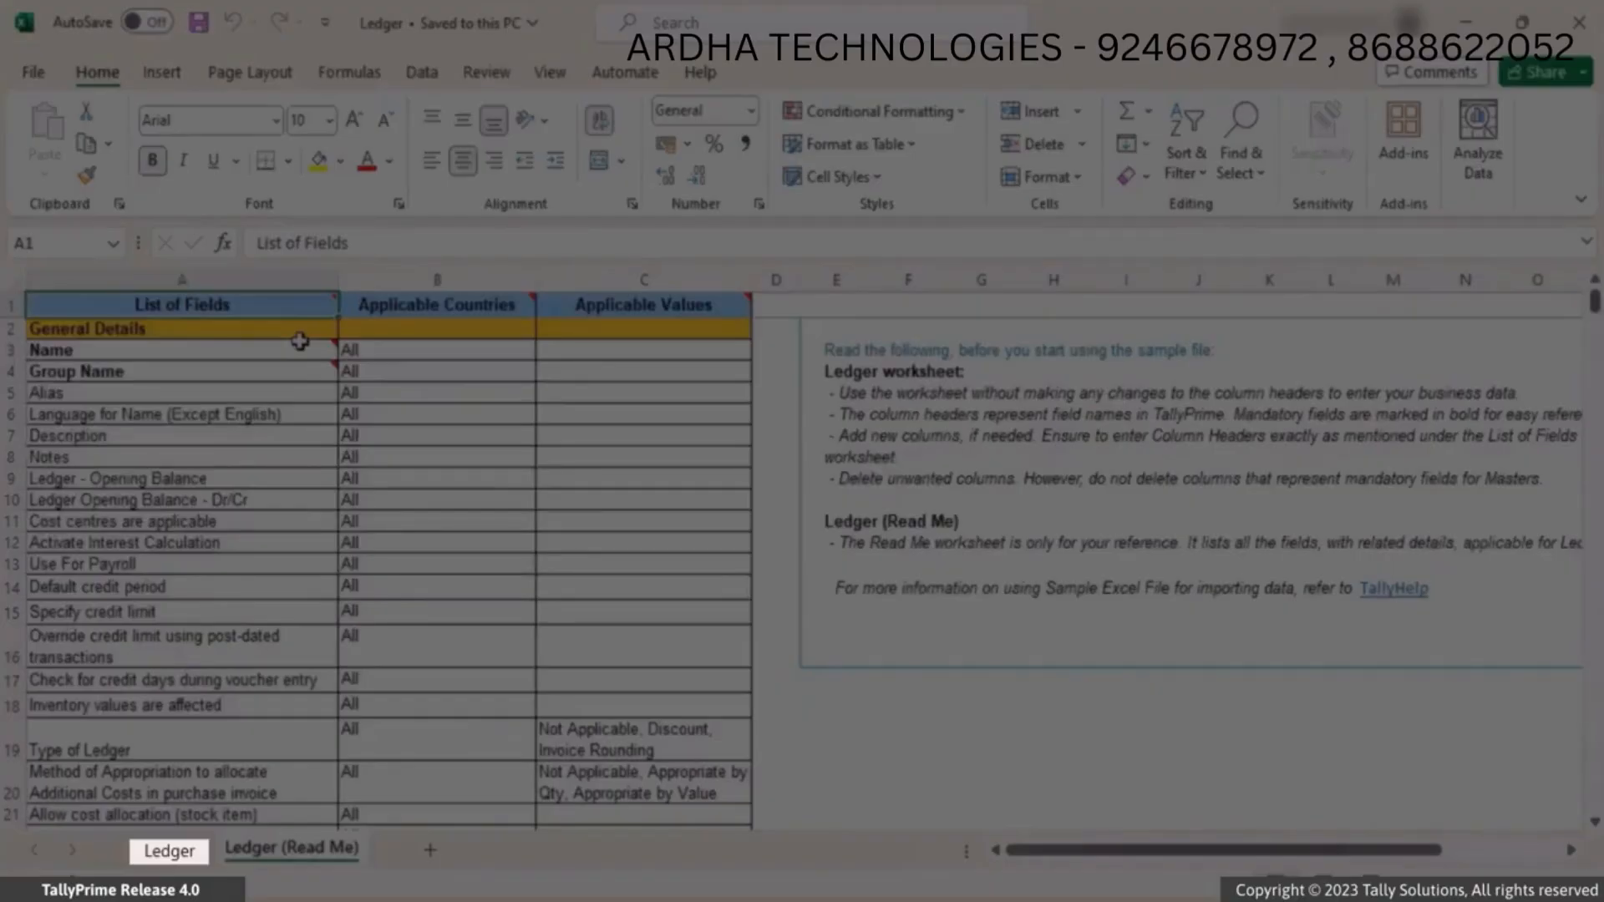
pyautogui.click(184, 859)
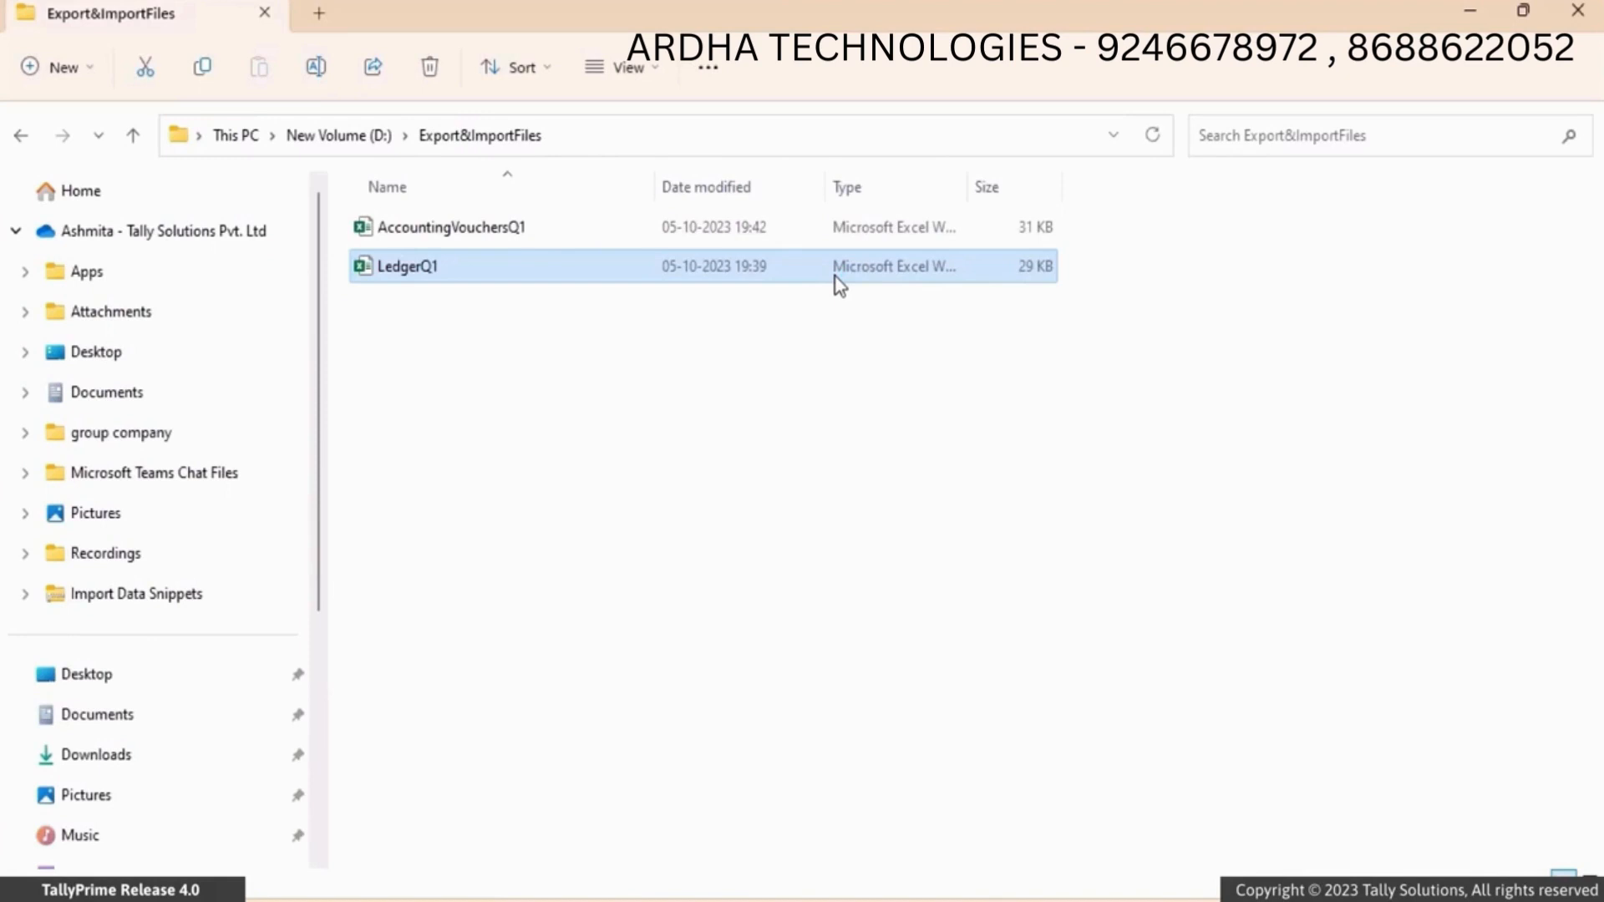
pyautogui.doubleClick(836, 278)
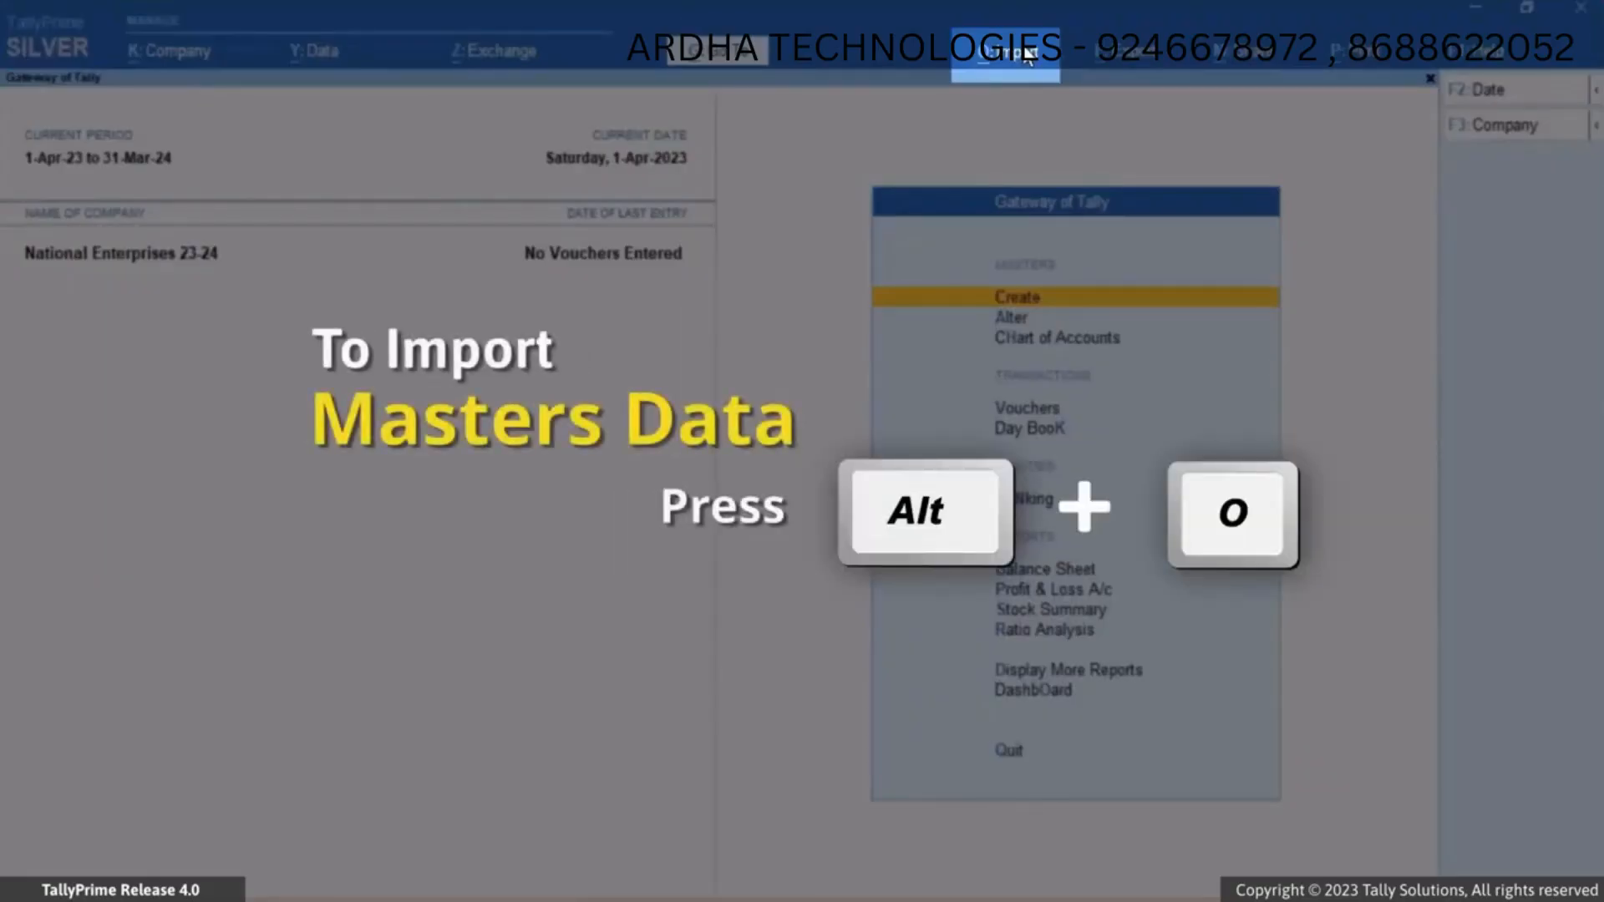
# Step: Start a masters import in Excel (Spreadsheet) format and choose LedgerQ1.xlsx from D:\Export&ImportFiles as the file to import
pyautogui.click(1028, 54)
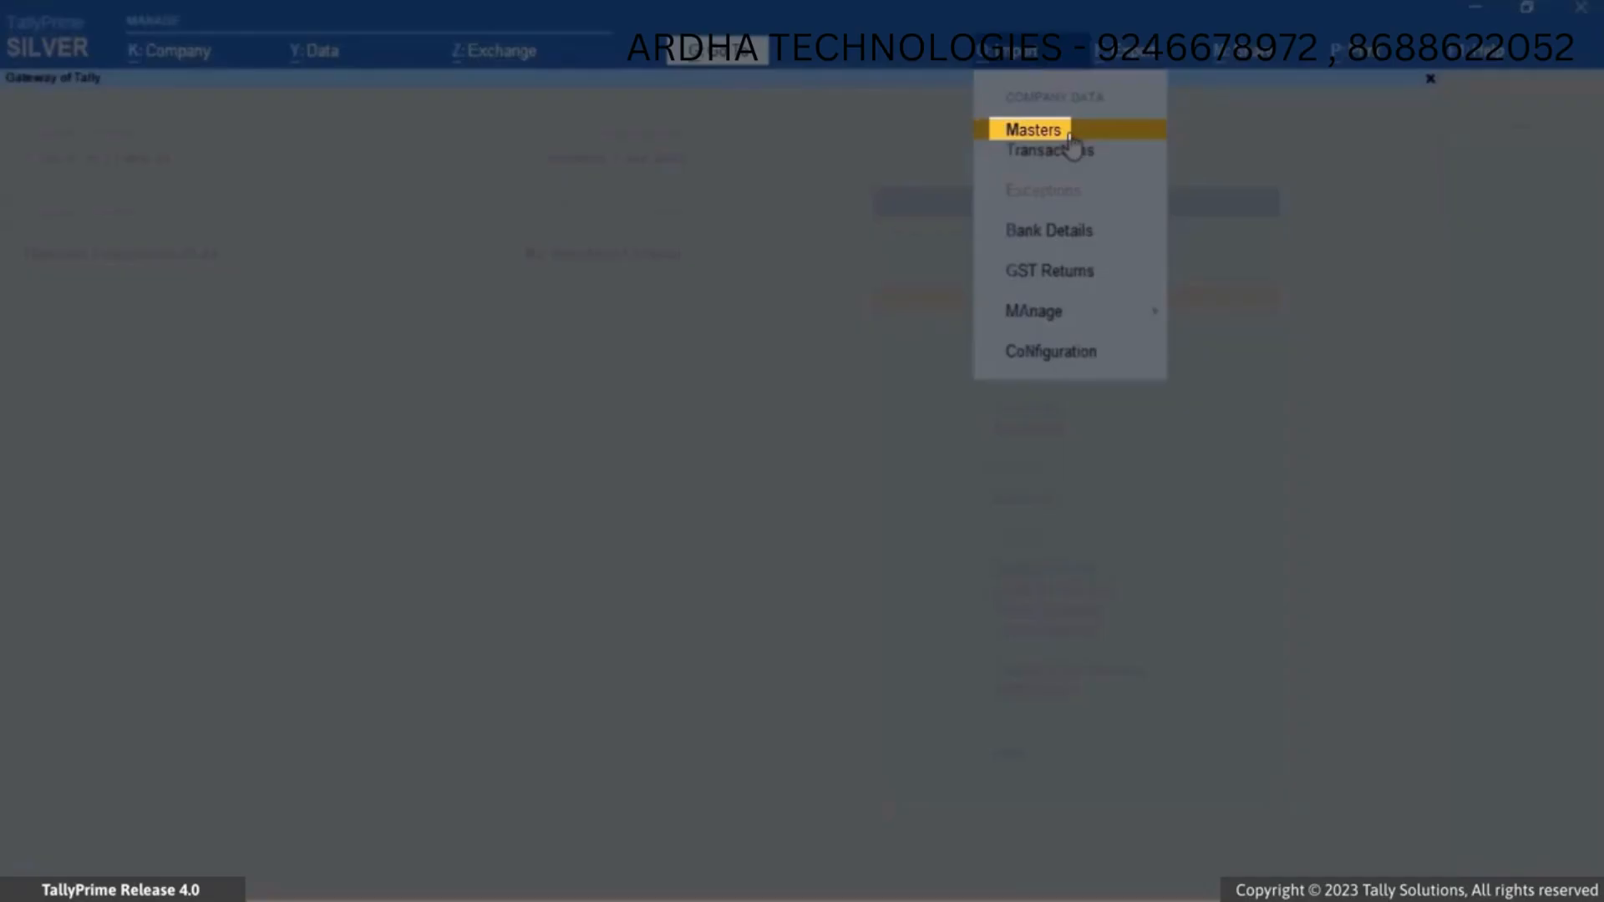
pyautogui.click(1071, 134)
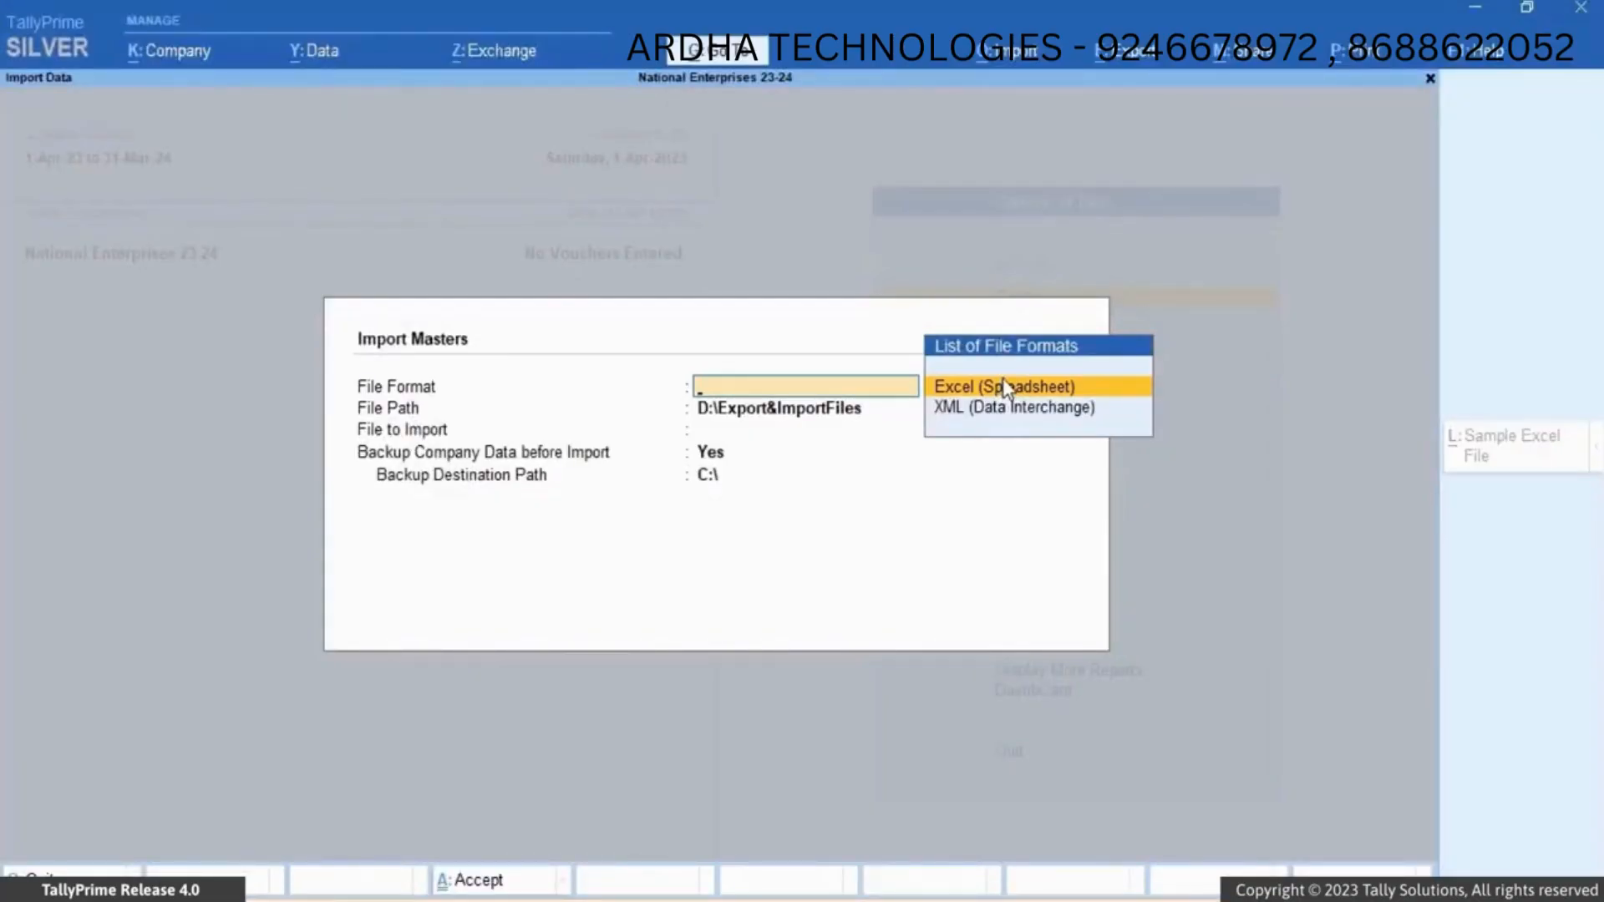
pyautogui.click(1005, 385)
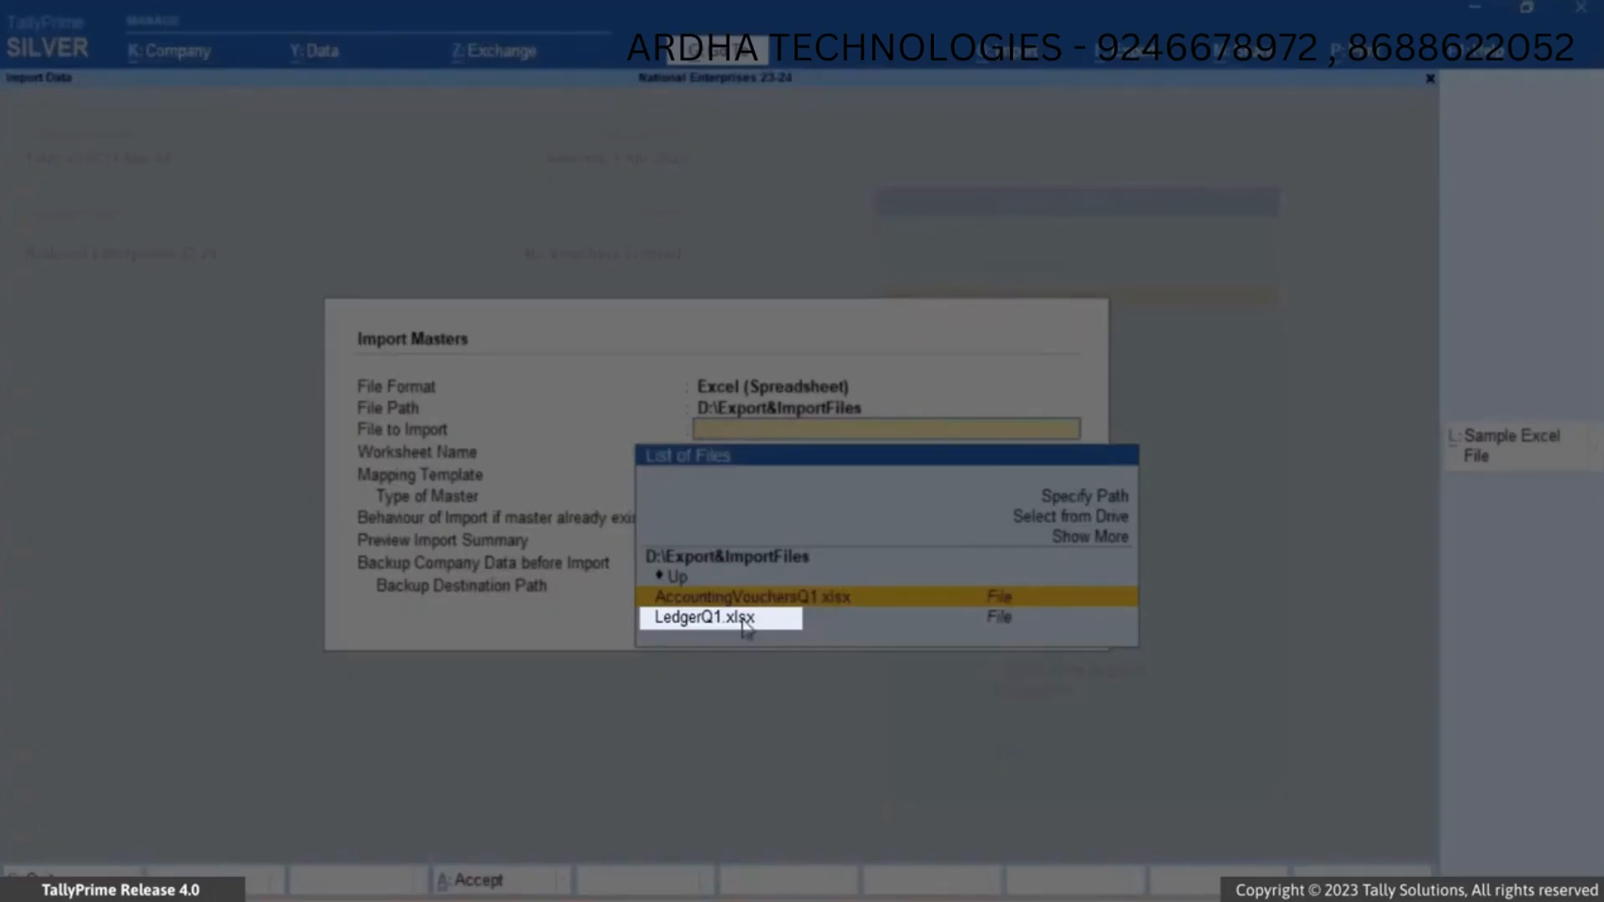
pyautogui.click(746, 618)
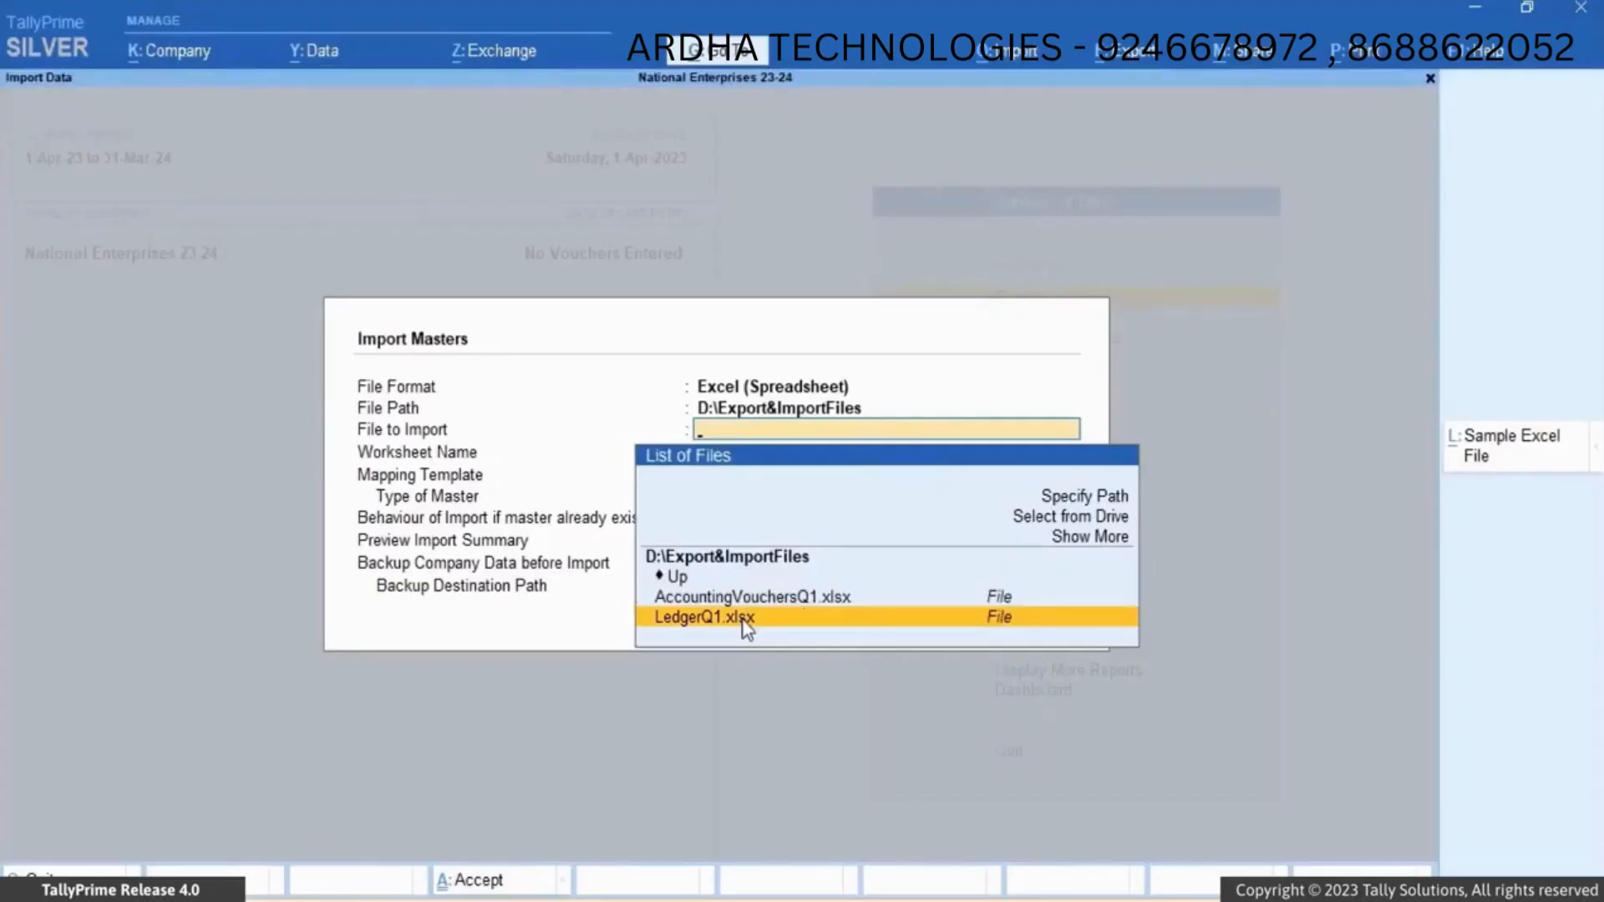
pyautogui.click(743, 620)
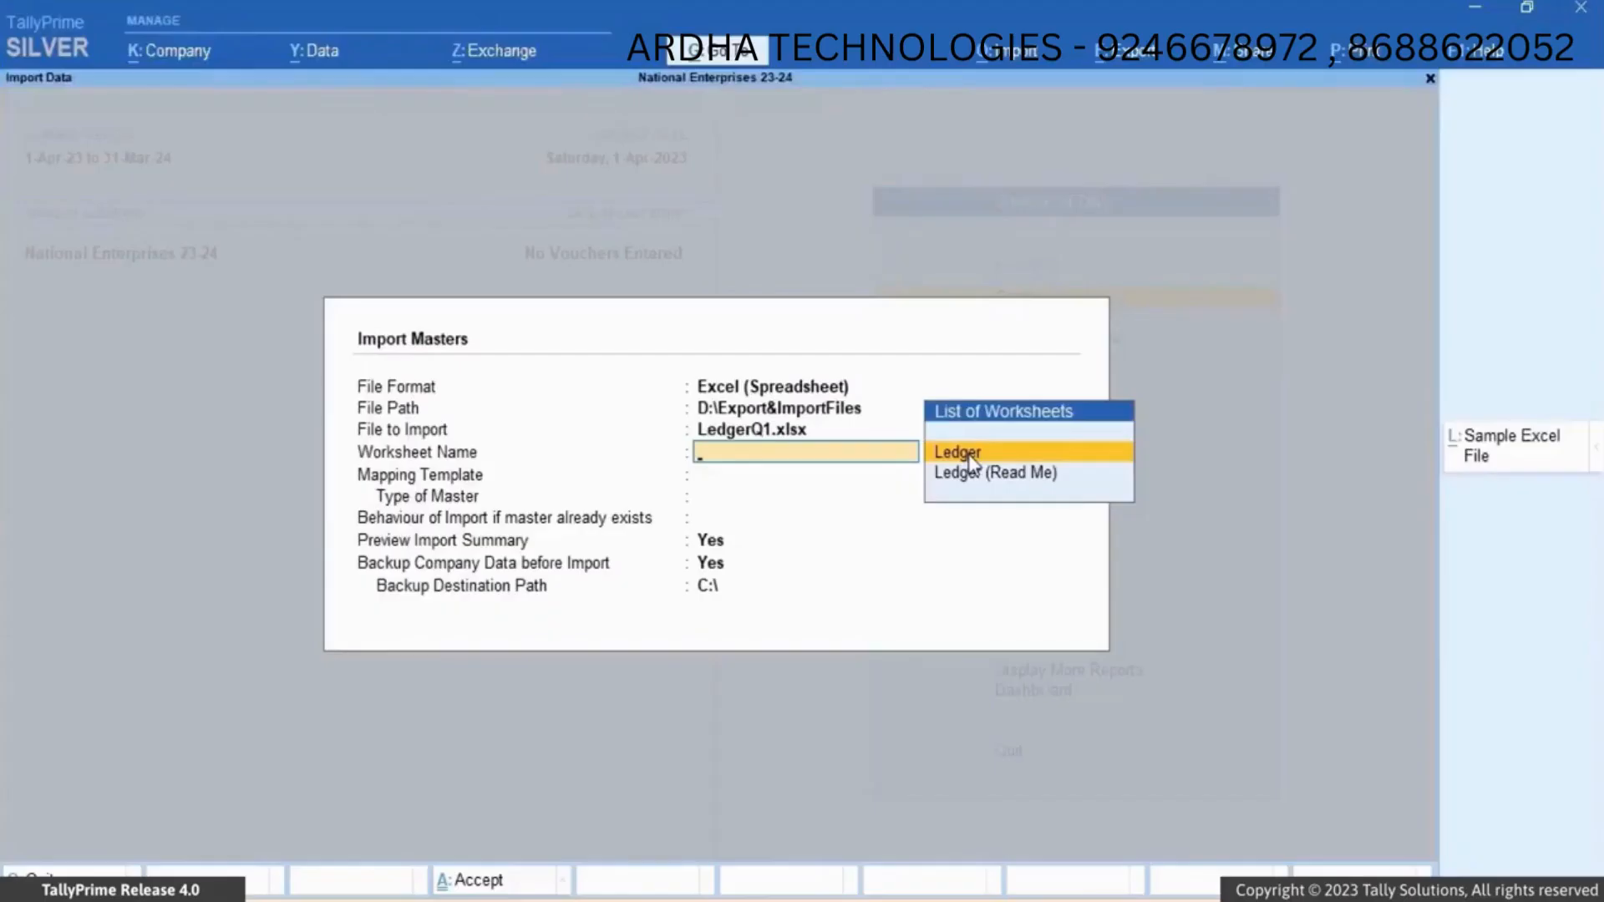
# Step: Set the masters import to the Ledger worksheet, the Default Template mapping and Ledger as the type of master
pyautogui.click(971, 460)
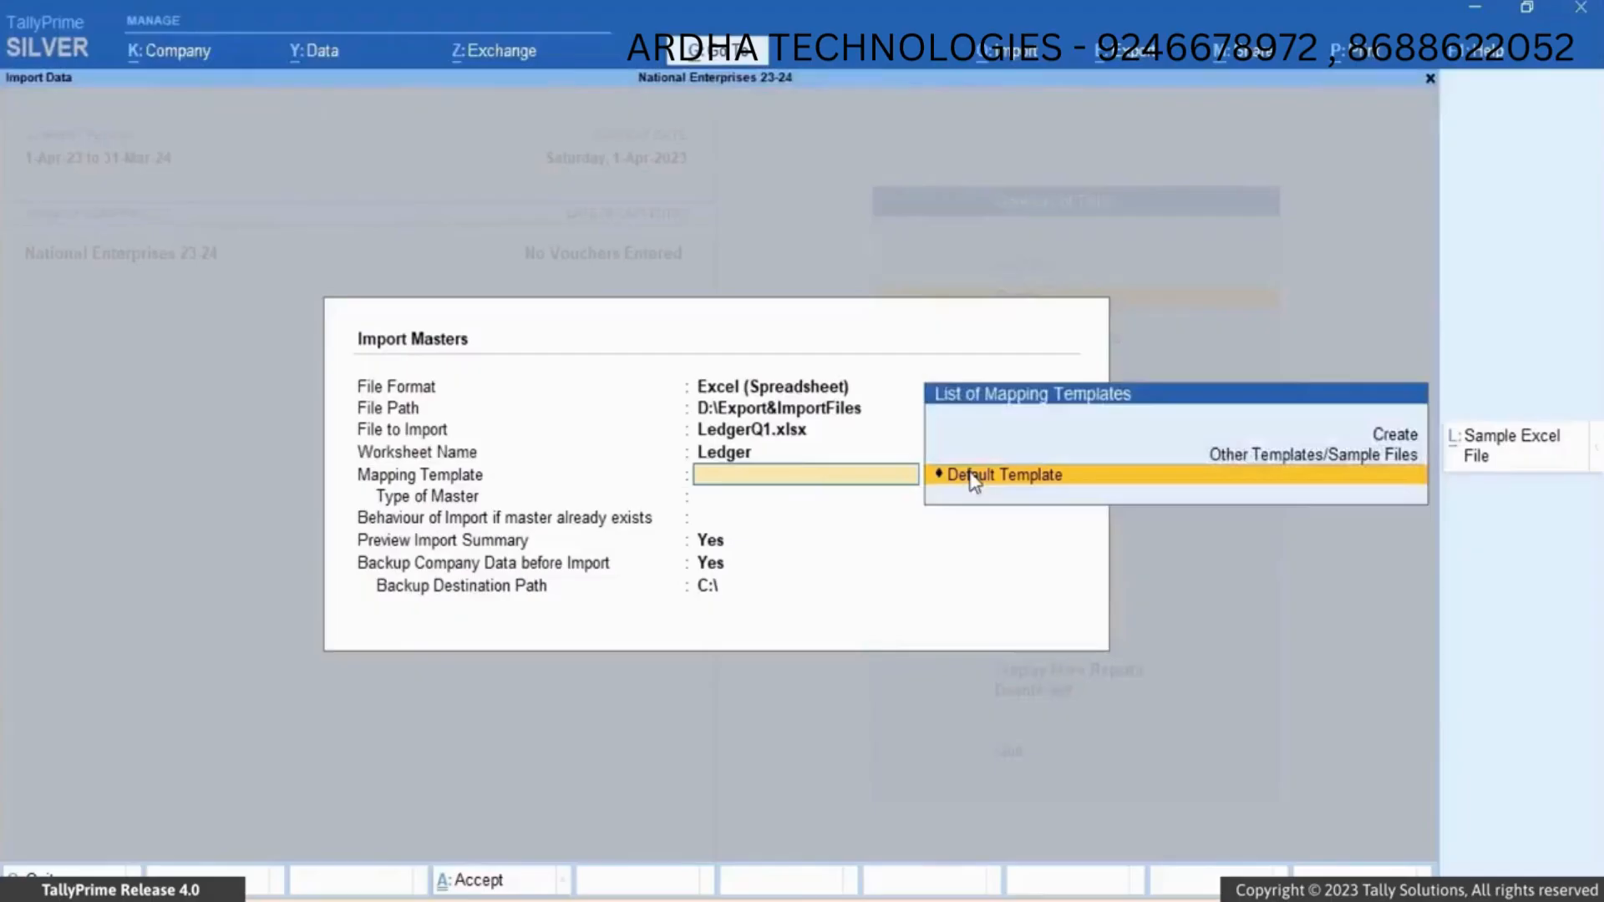
pyautogui.click(969, 476)
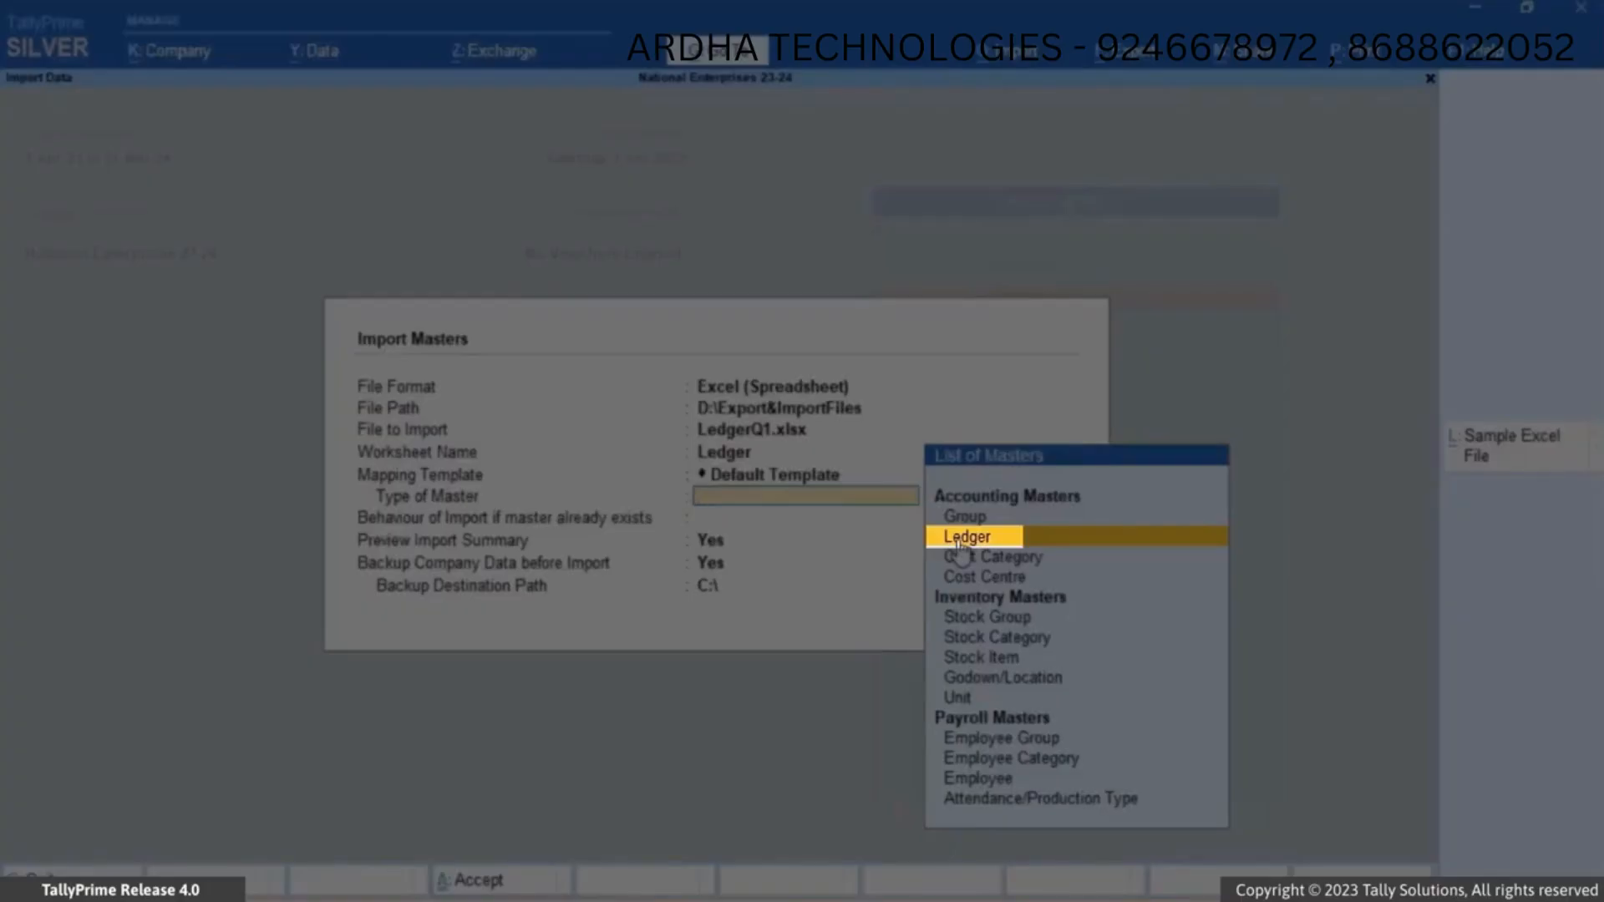
pyautogui.click(962, 539)
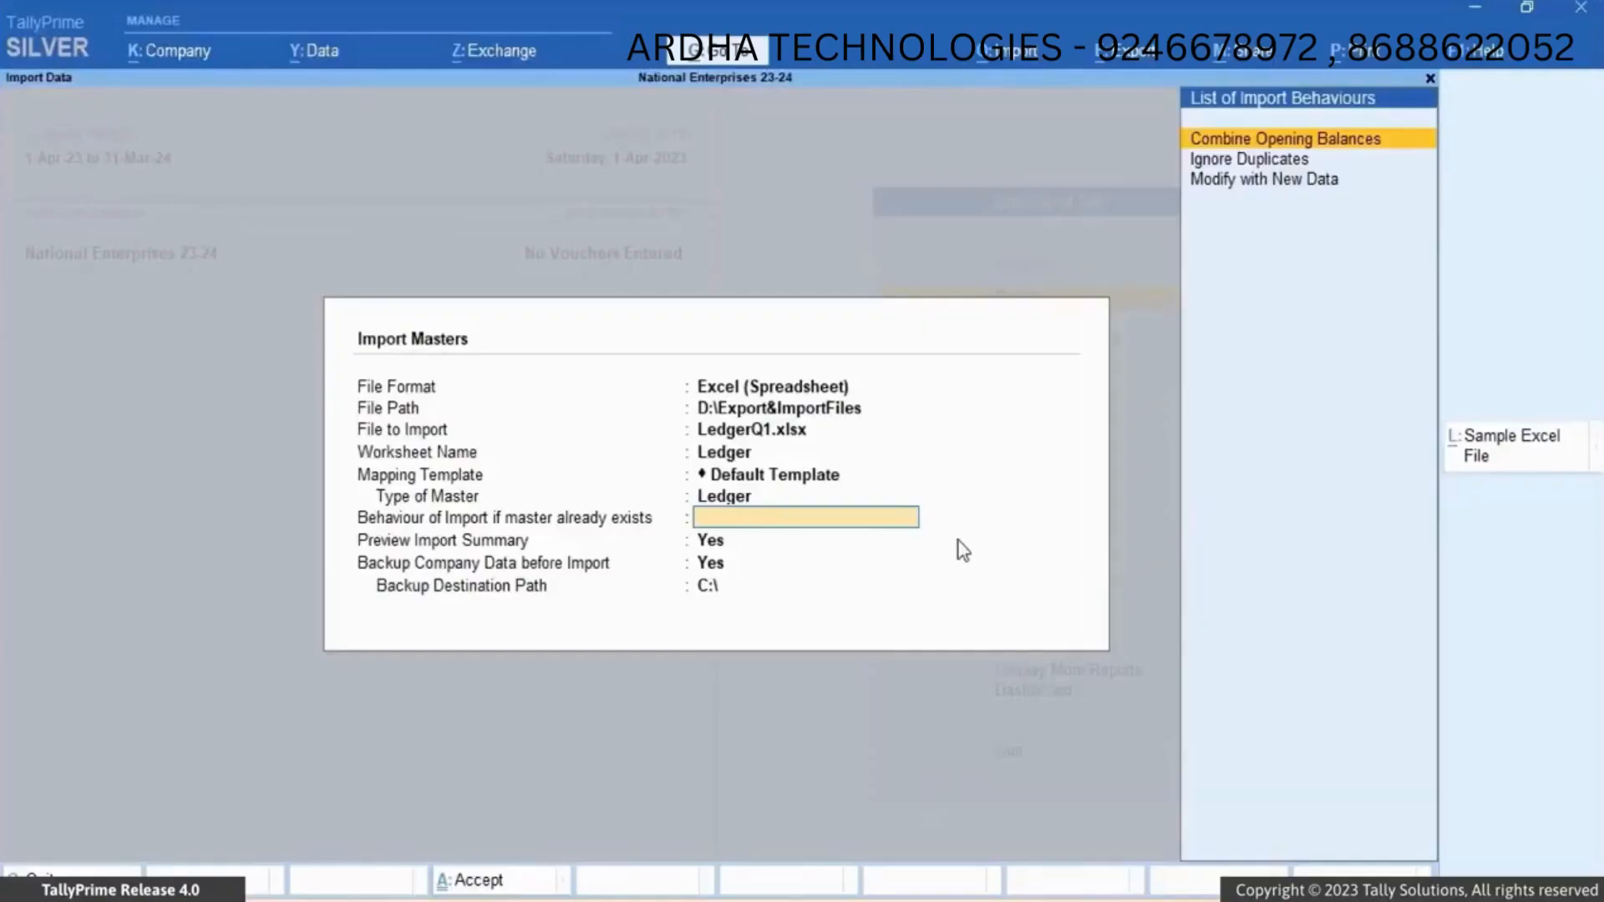
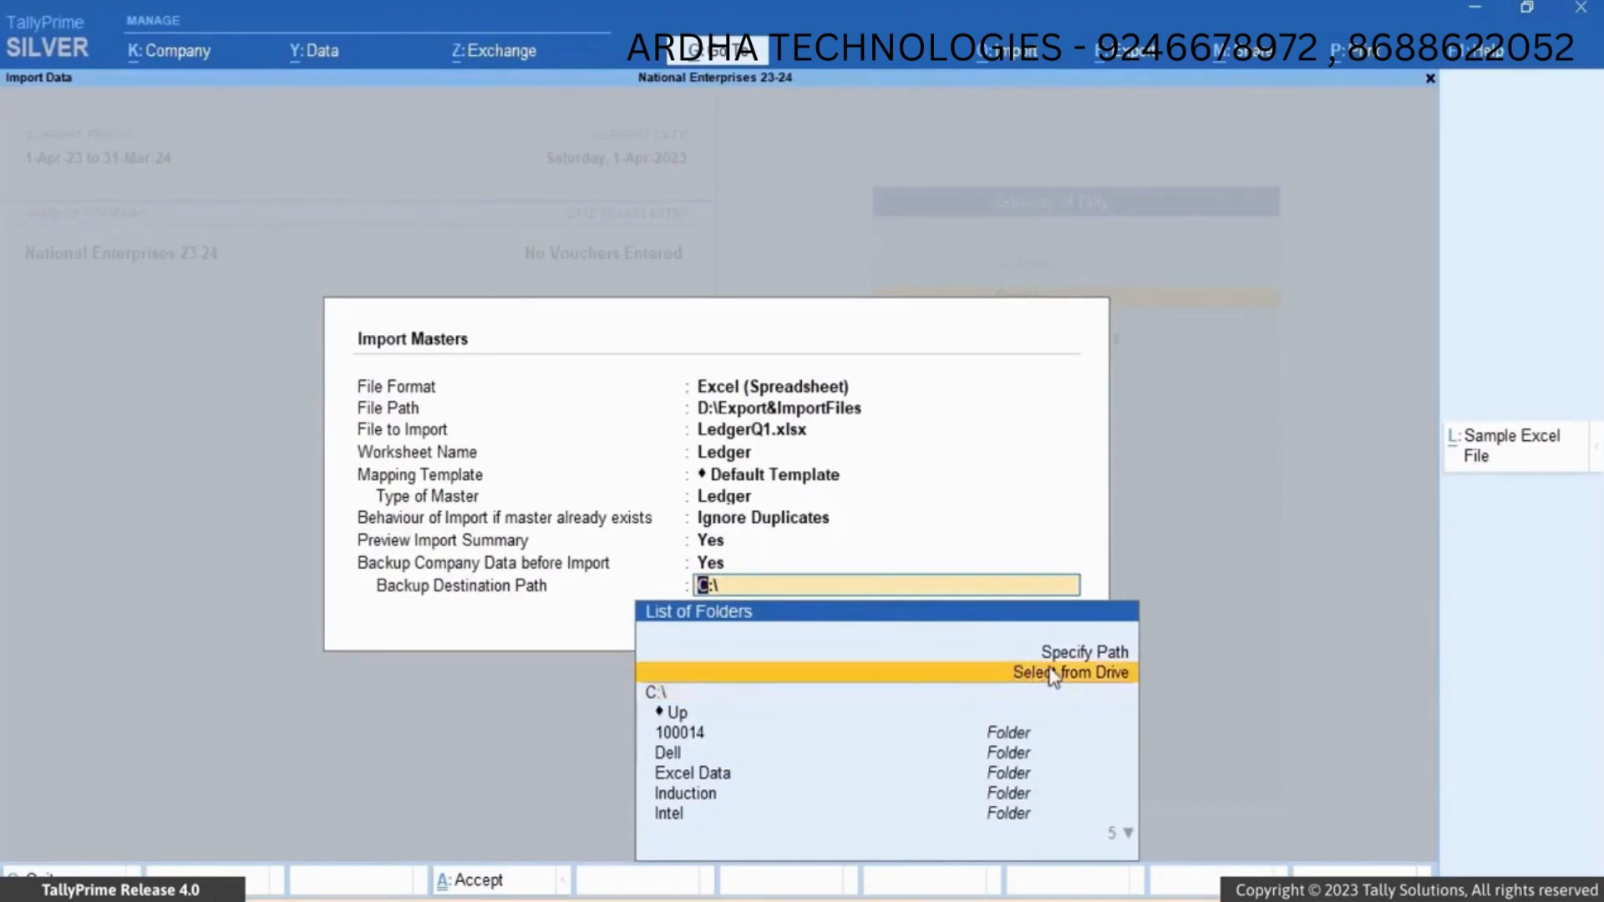
# Step: Set the backup destination path to the D:\ drive and import the ledger masters from the preview summary
pyautogui.click(1051, 679)
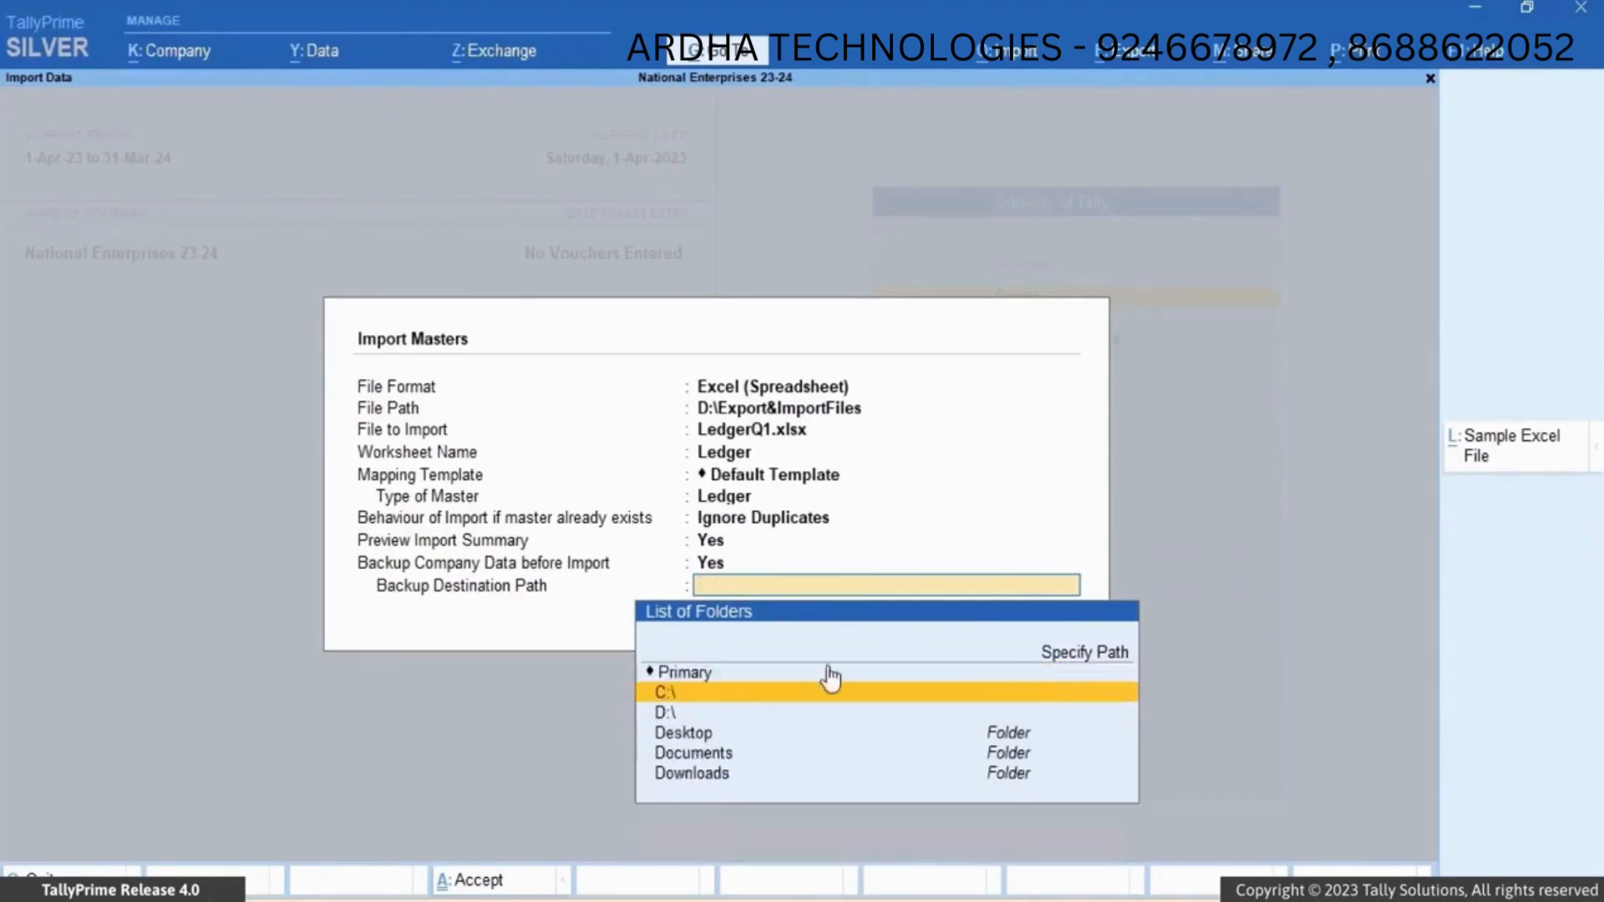
pyautogui.click(729, 715)
pyautogui.click(727, 699)
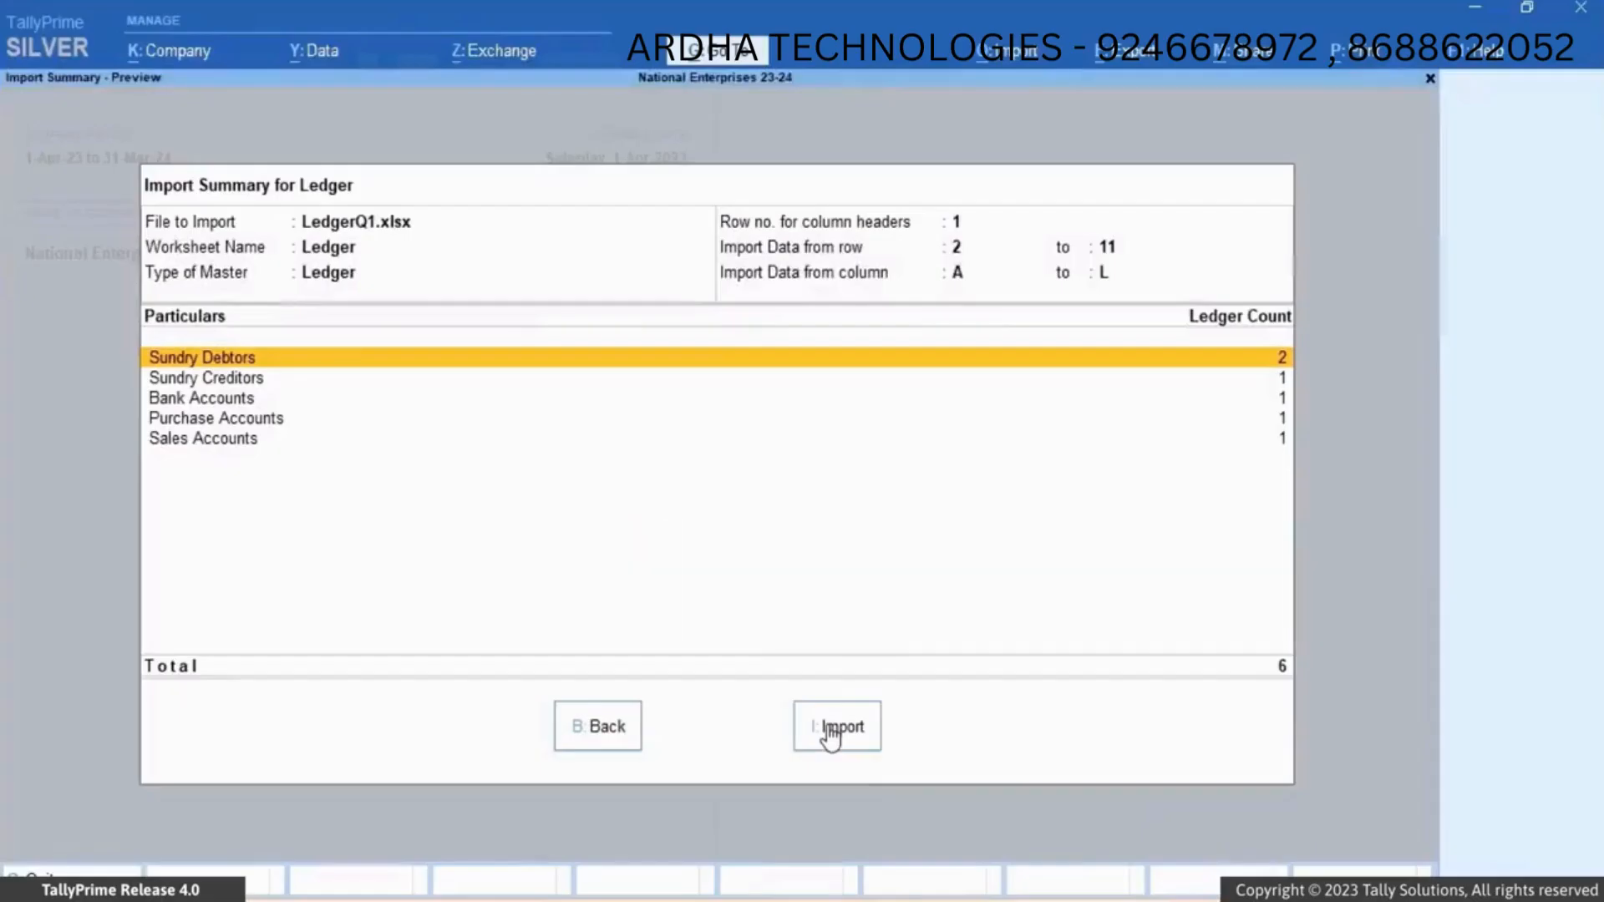
pyautogui.click(835, 728)
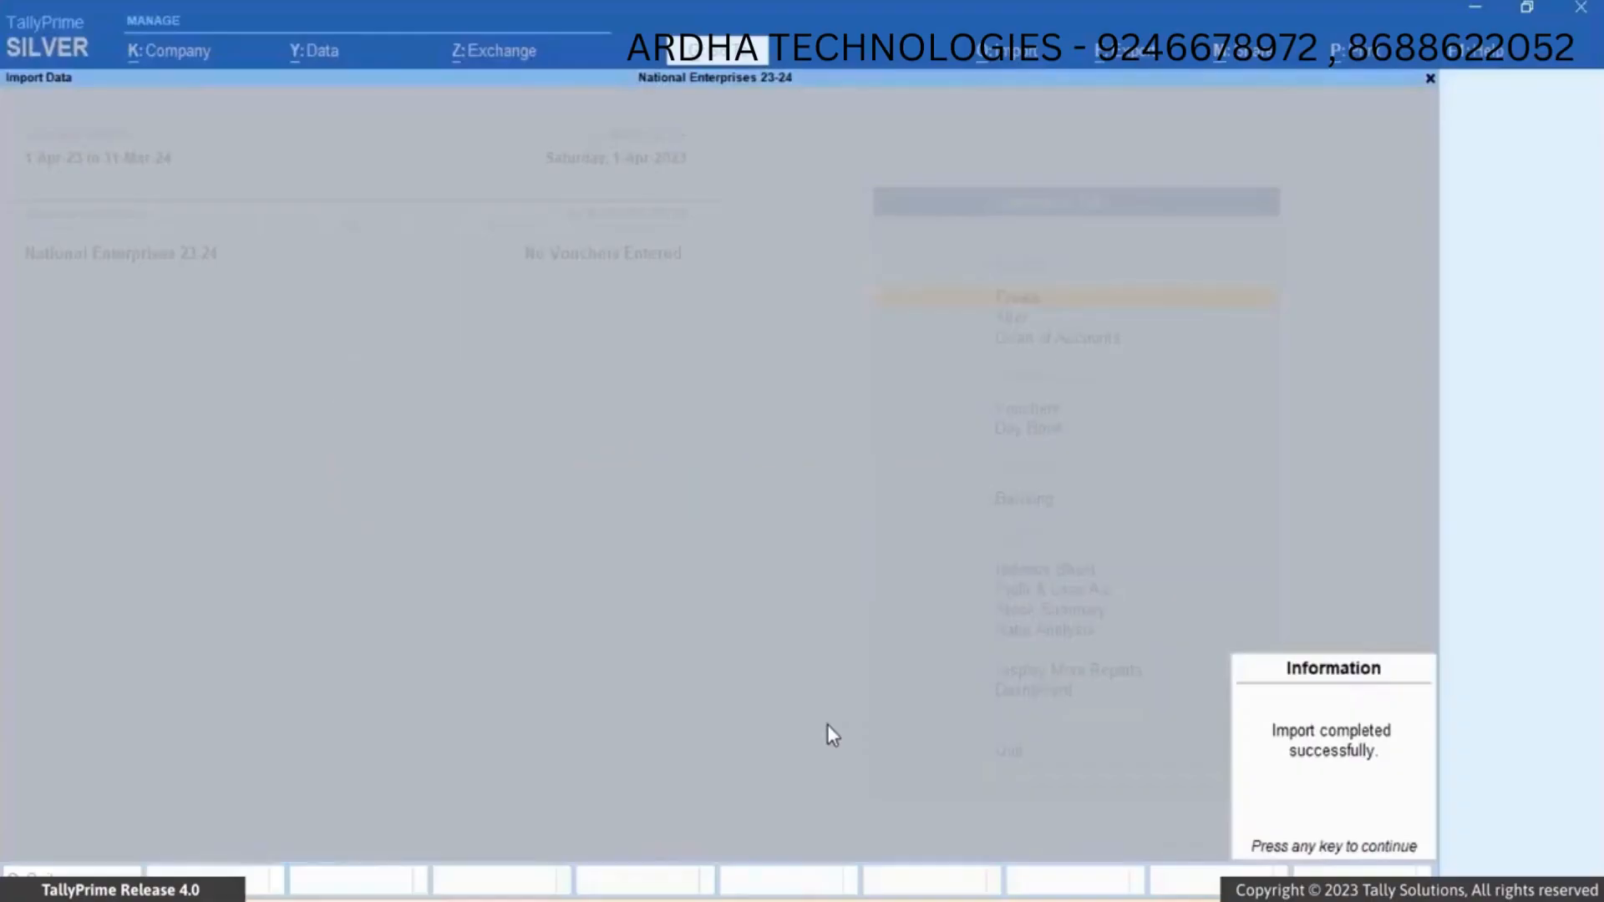
pyautogui.press('Return')
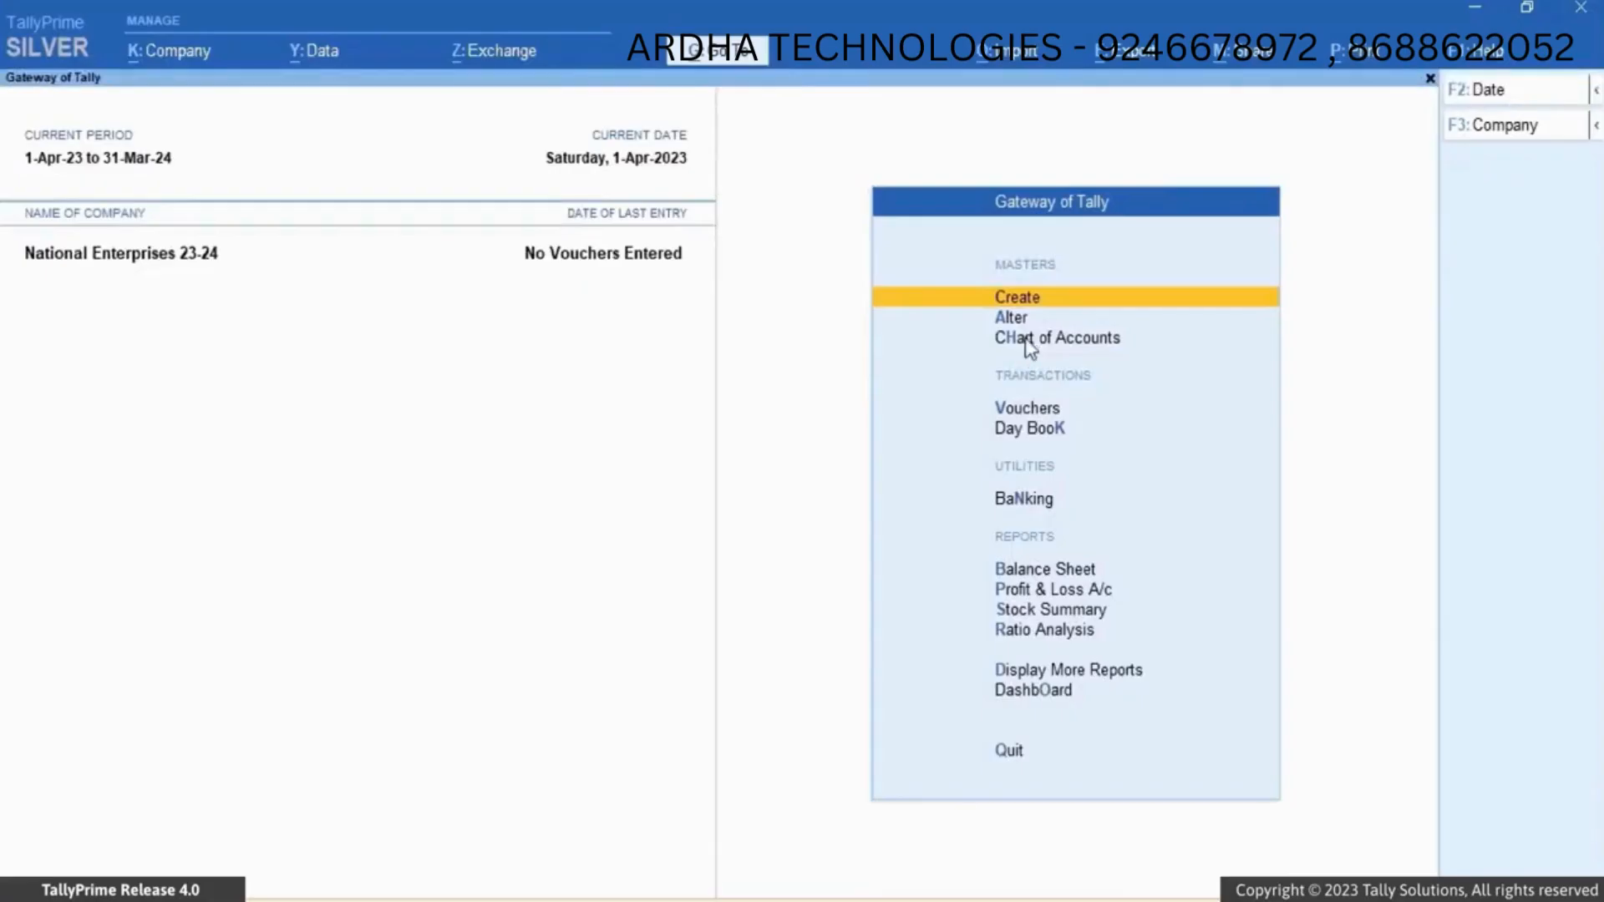
# Step: Open the list of ledgers in the Chart of Accounts and view the ABC Company Limited ledger
pyautogui.click(1030, 338)
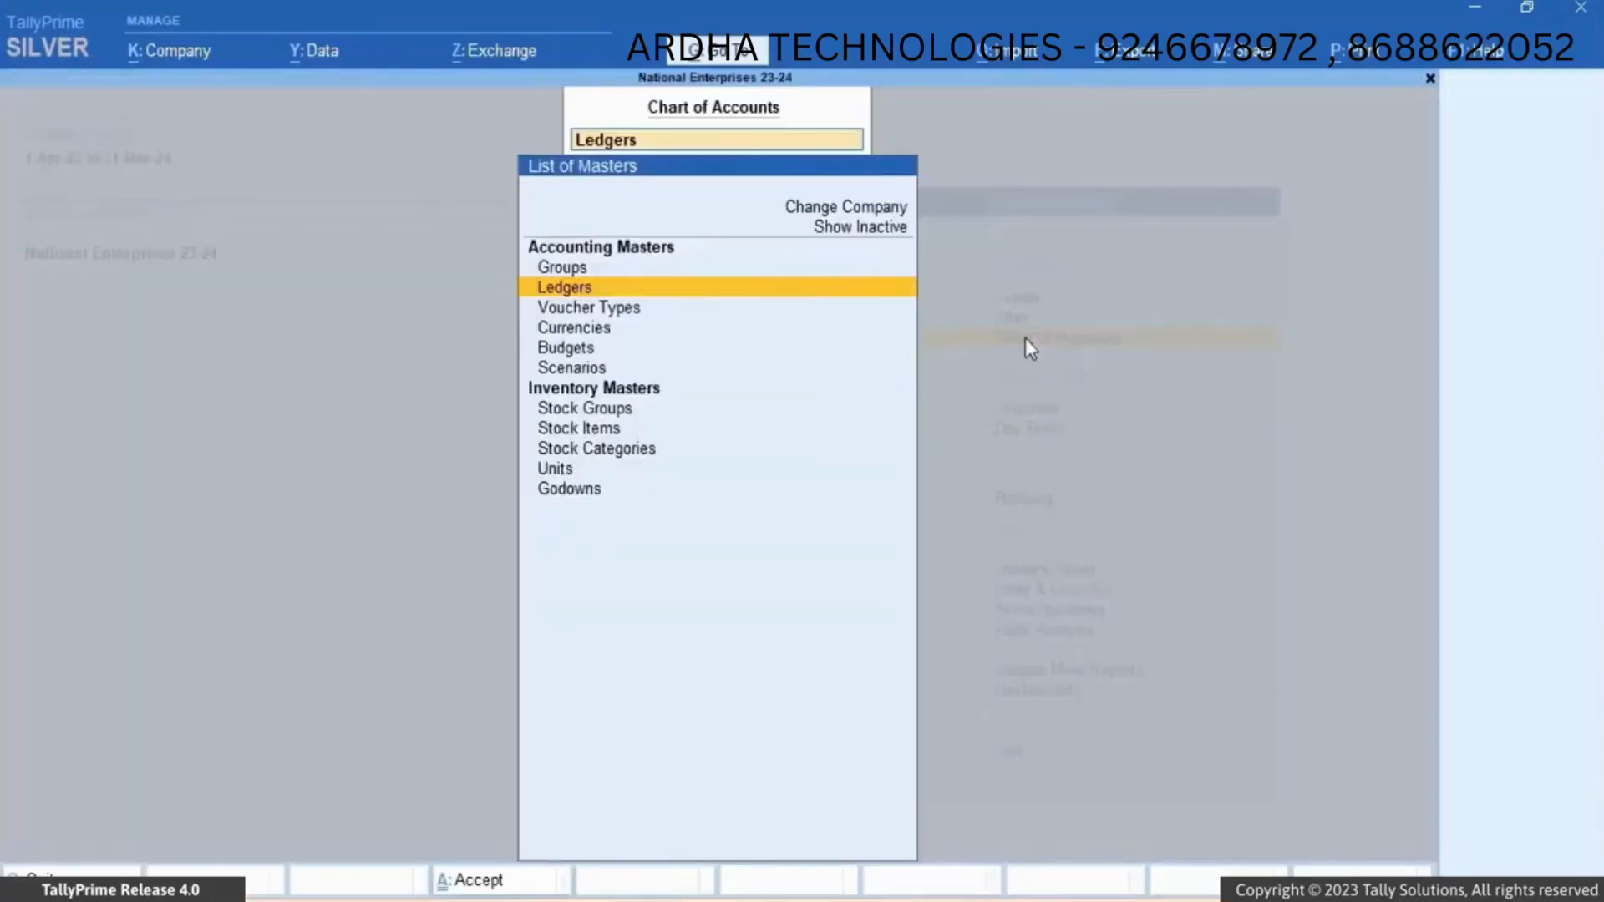
pyautogui.click(577, 292)
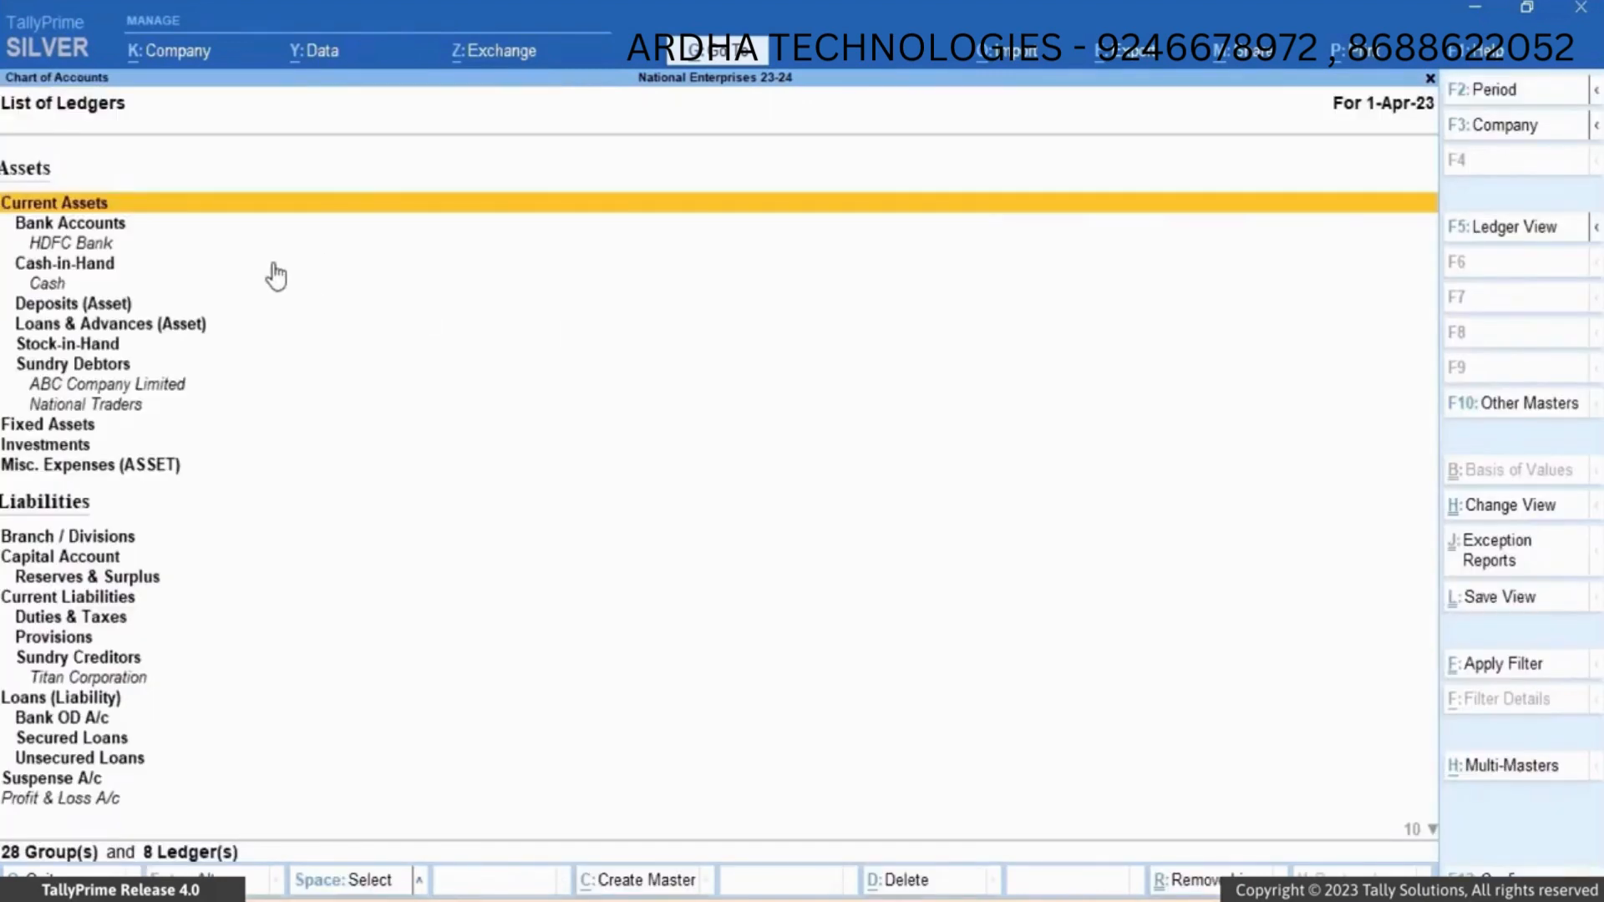
pyautogui.click(173, 389)
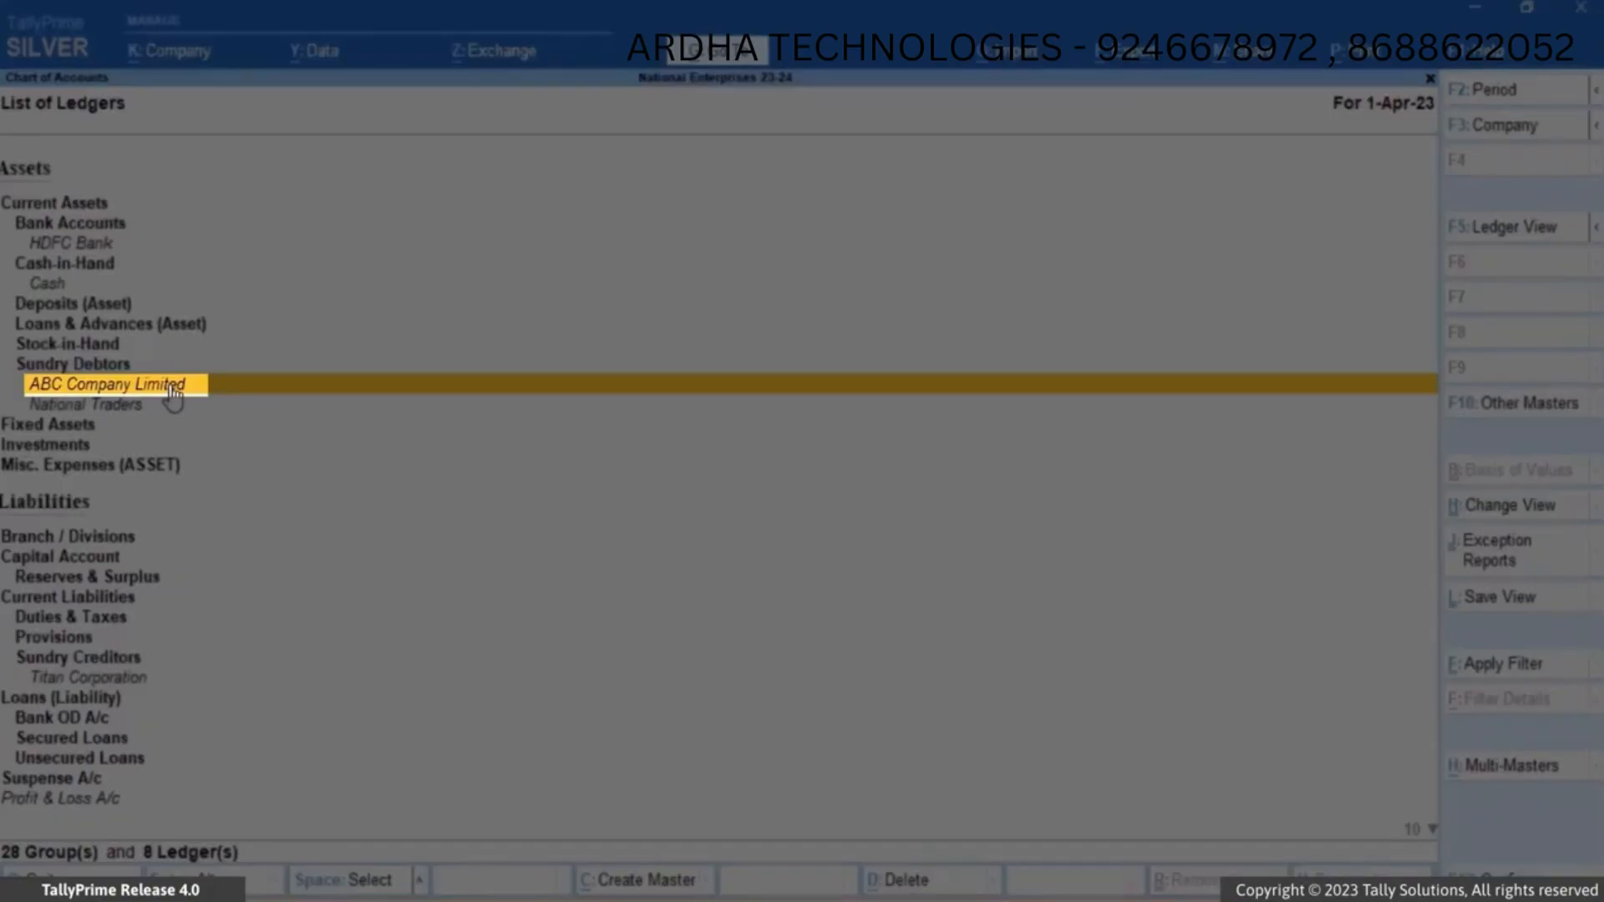
pyautogui.click(171, 387)
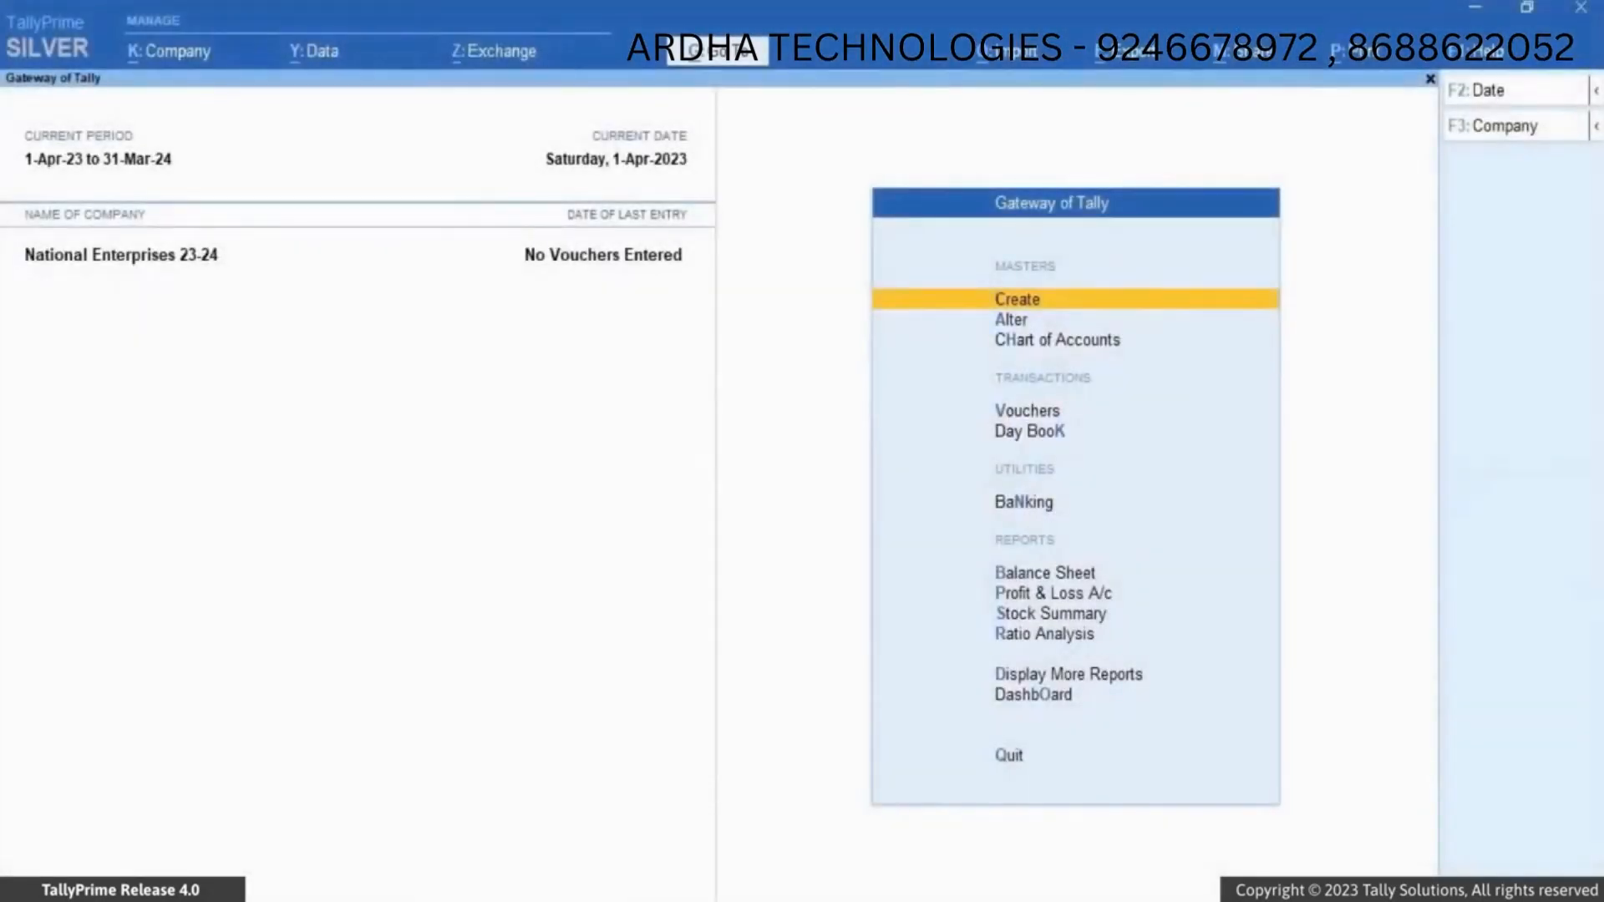
# Step: Switch to File Explorer's Export&ImportFiles folder and open the AccountingVouchersQ1 workbook
pyautogui.moveTo(896, 899)
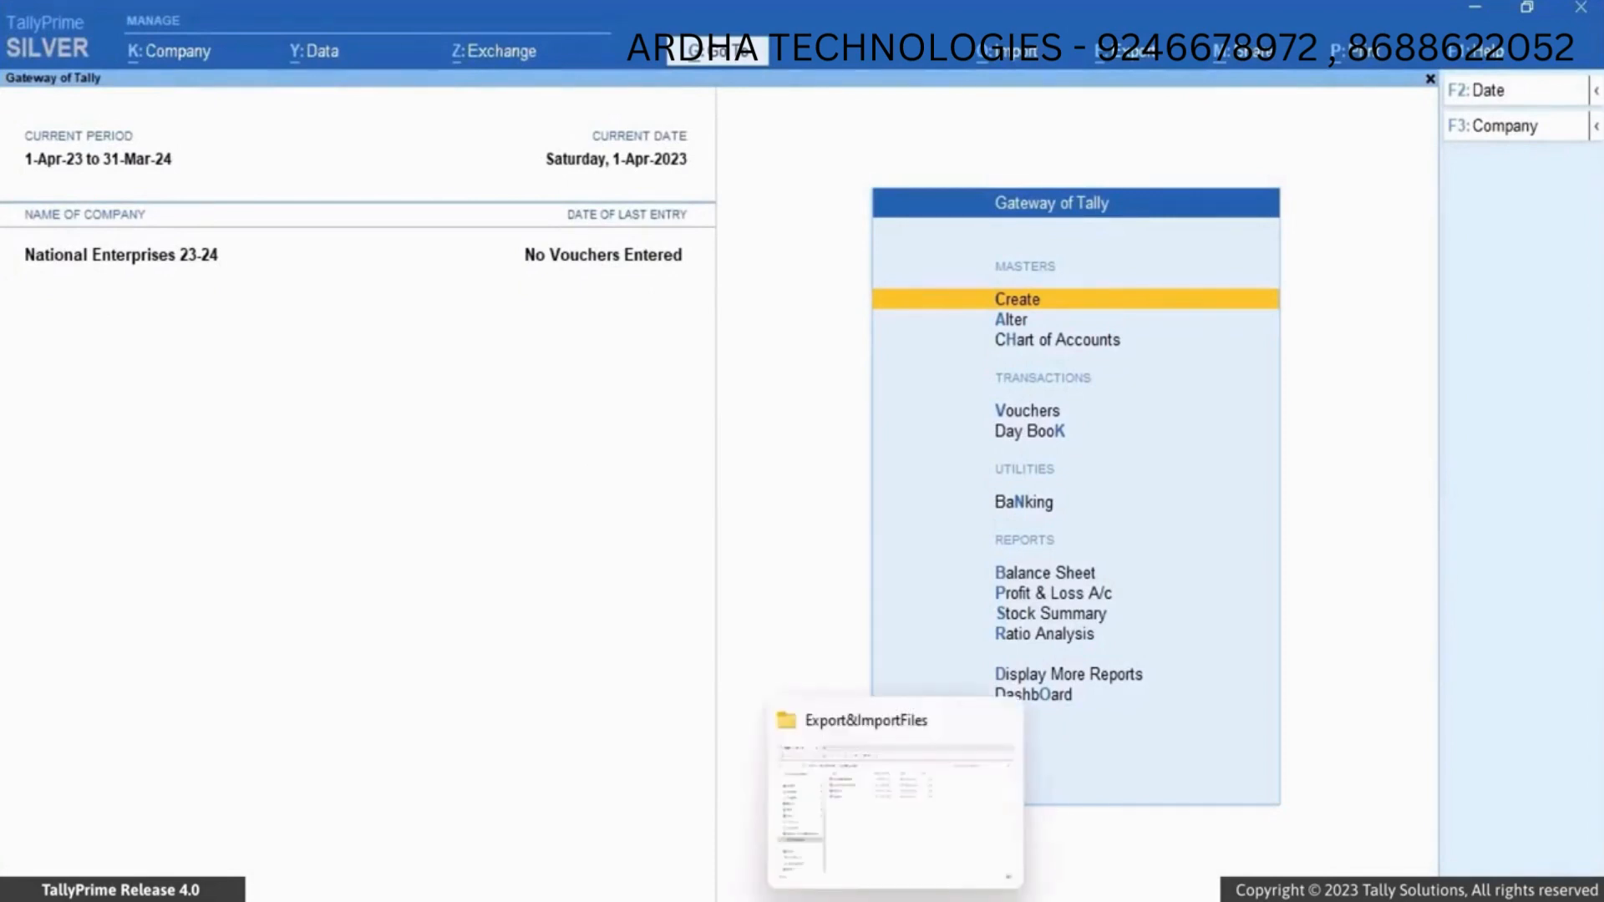
pyautogui.click(878, 860)
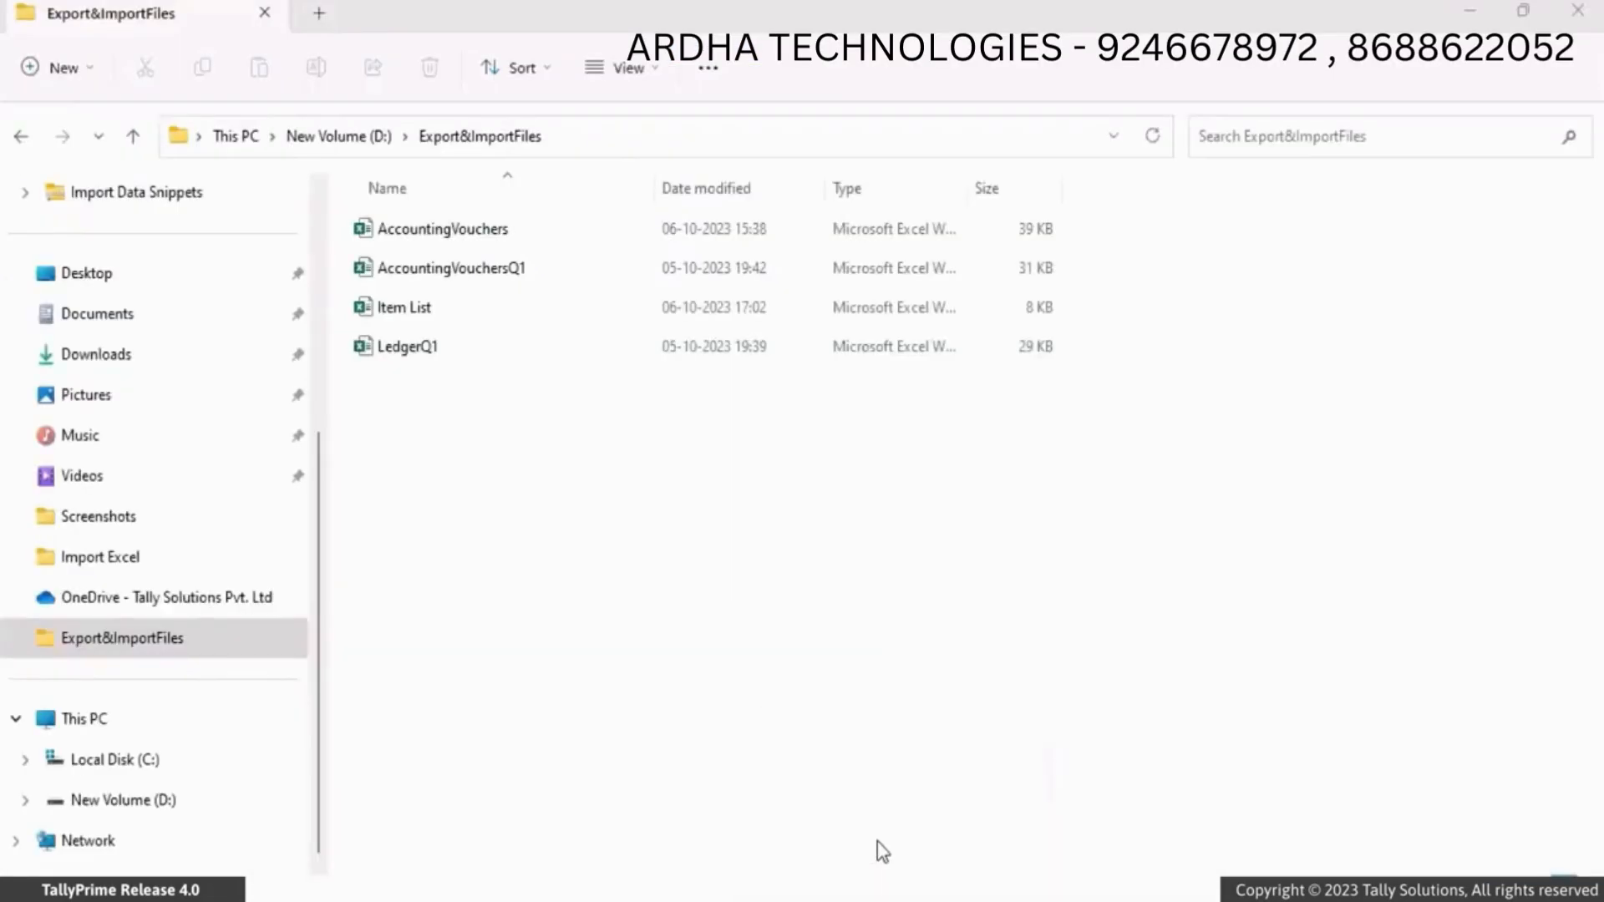
pyautogui.doubleClick(723, 268)
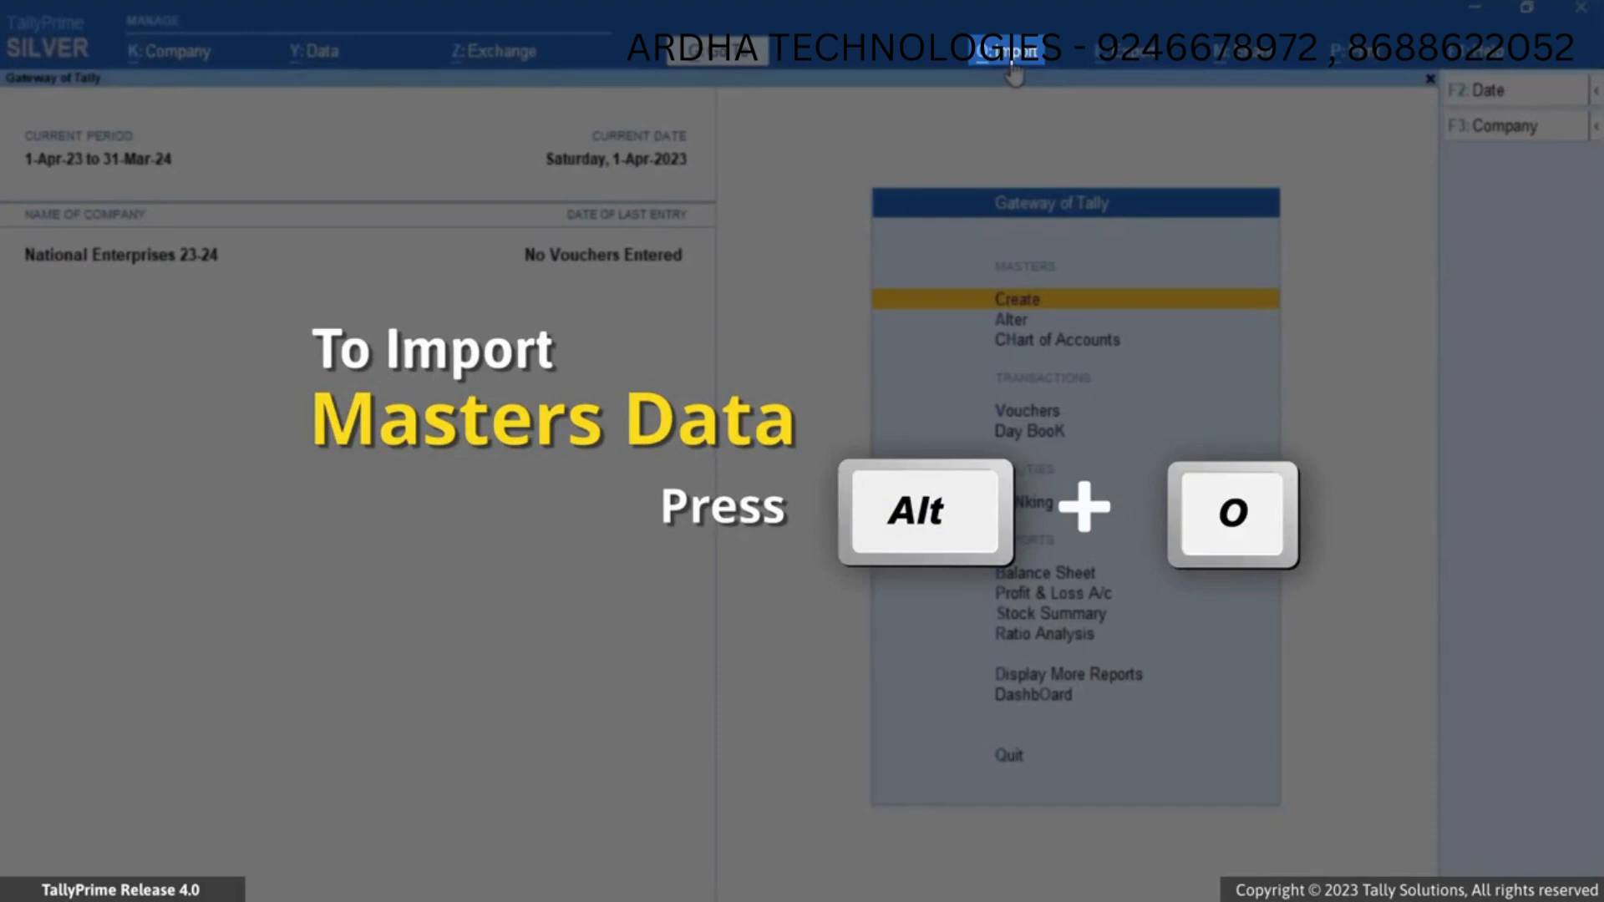
# Step: Start a transactions import in Excel format and choose AccountingVouchersQ1.xlsx from D:\Export&ImportFiles as the file to import
pyautogui.click(1014, 72)
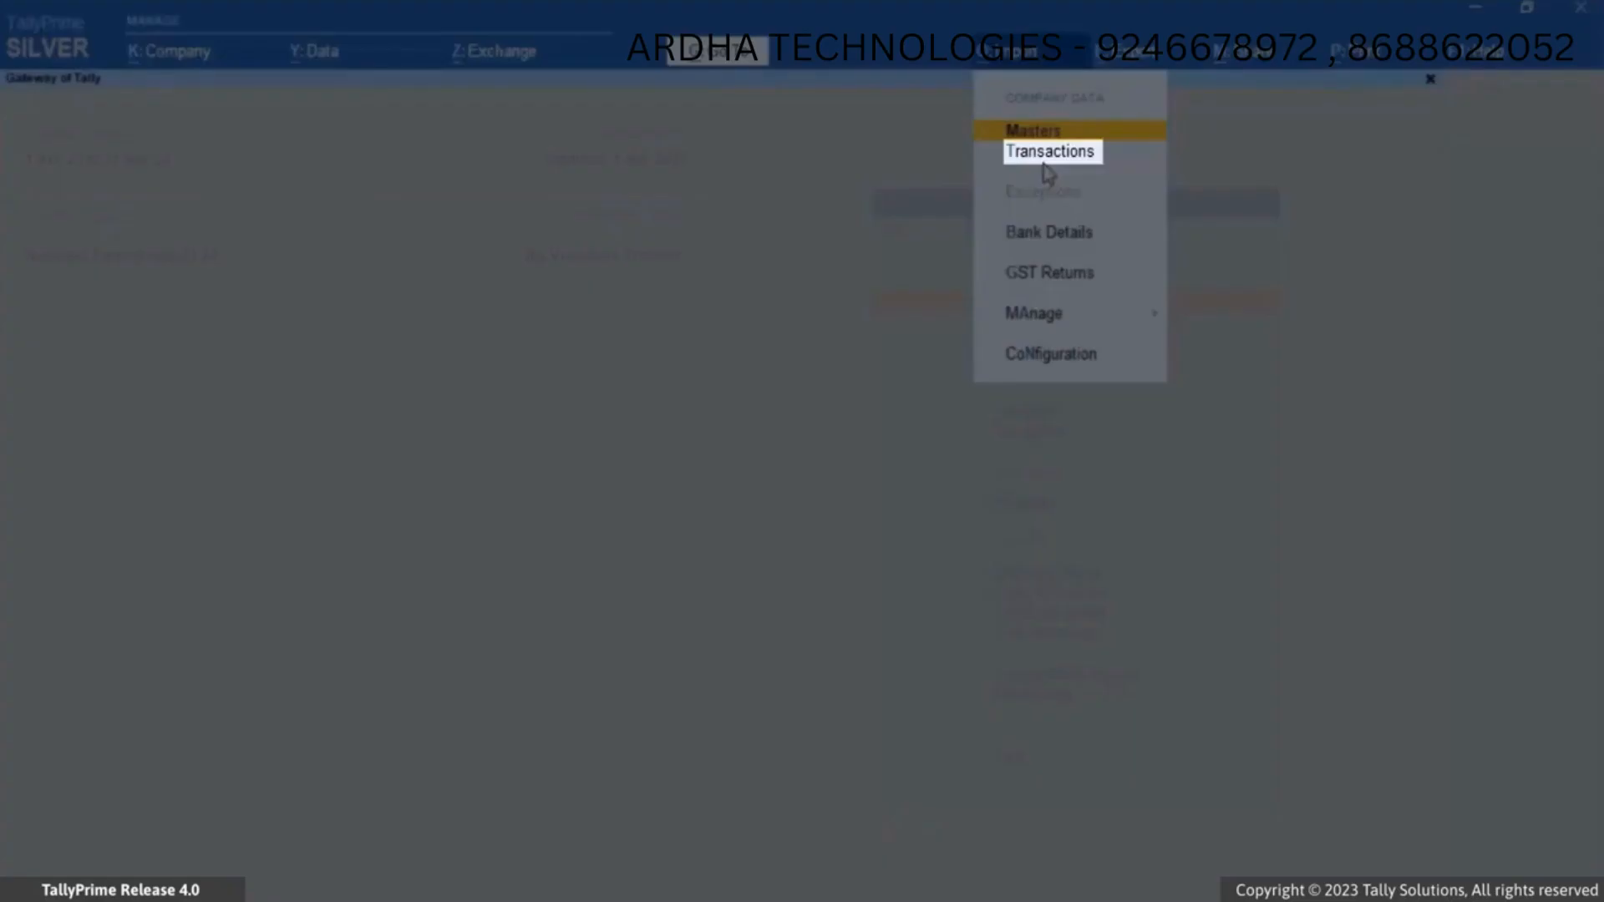
pyautogui.click(1045, 157)
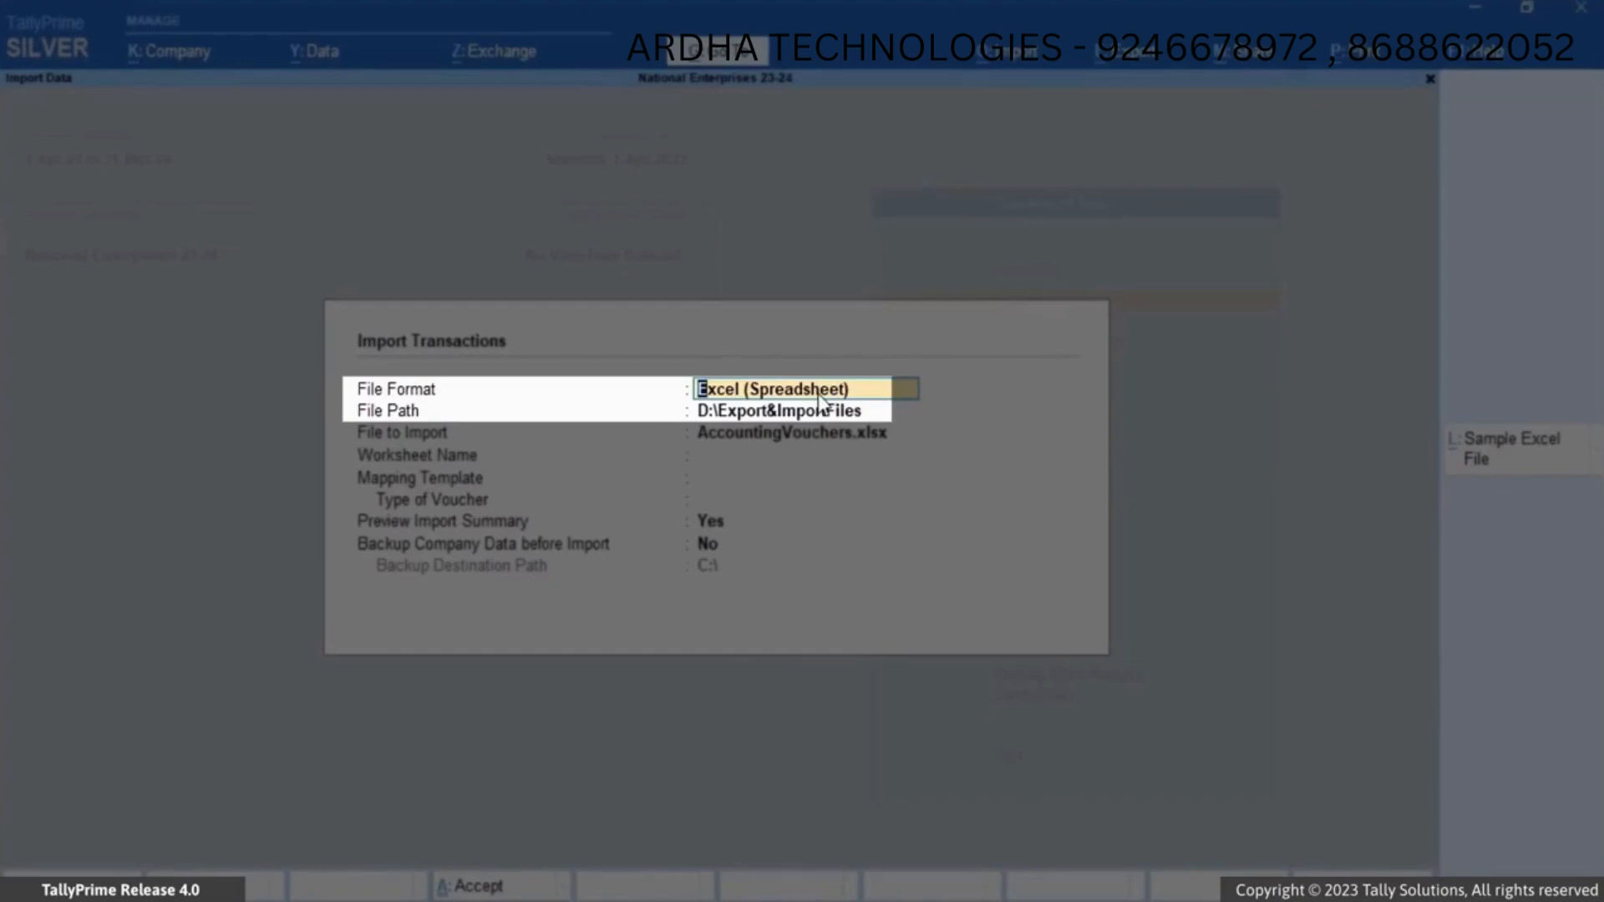
pyautogui.press('Return')
pyautogui.press('Return')
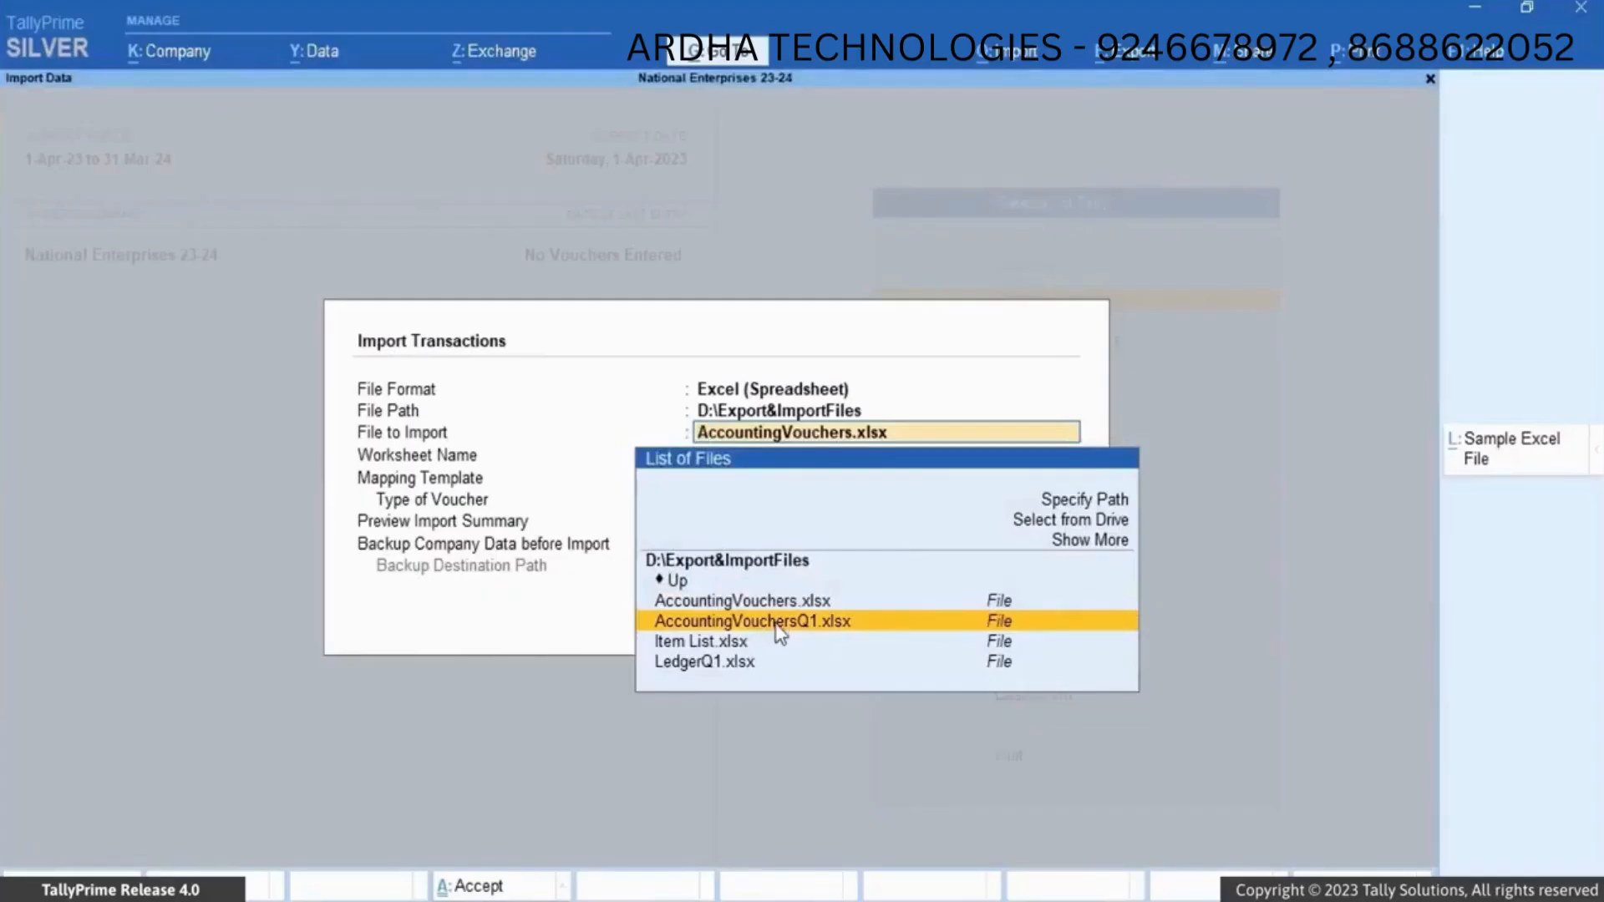
pyautogui.click(776, 625)
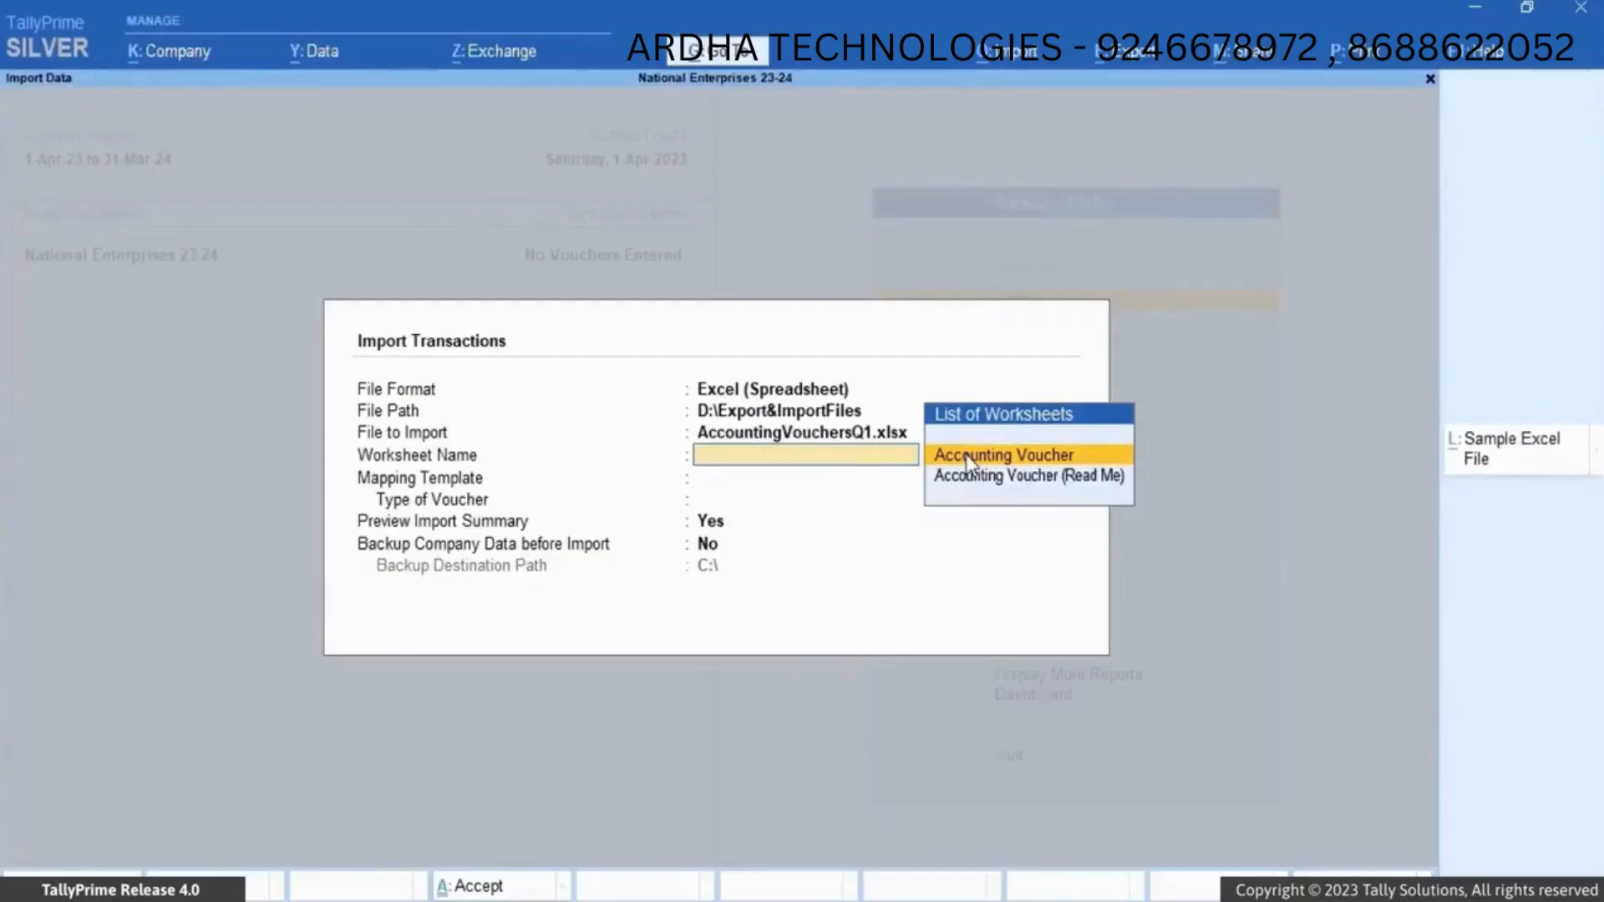
# Step: Set the Accounting Voucher worksheet and the Default Template mapping without a company backup, and import the vouchers from the preview summary
pyautogui.click(969, 458)
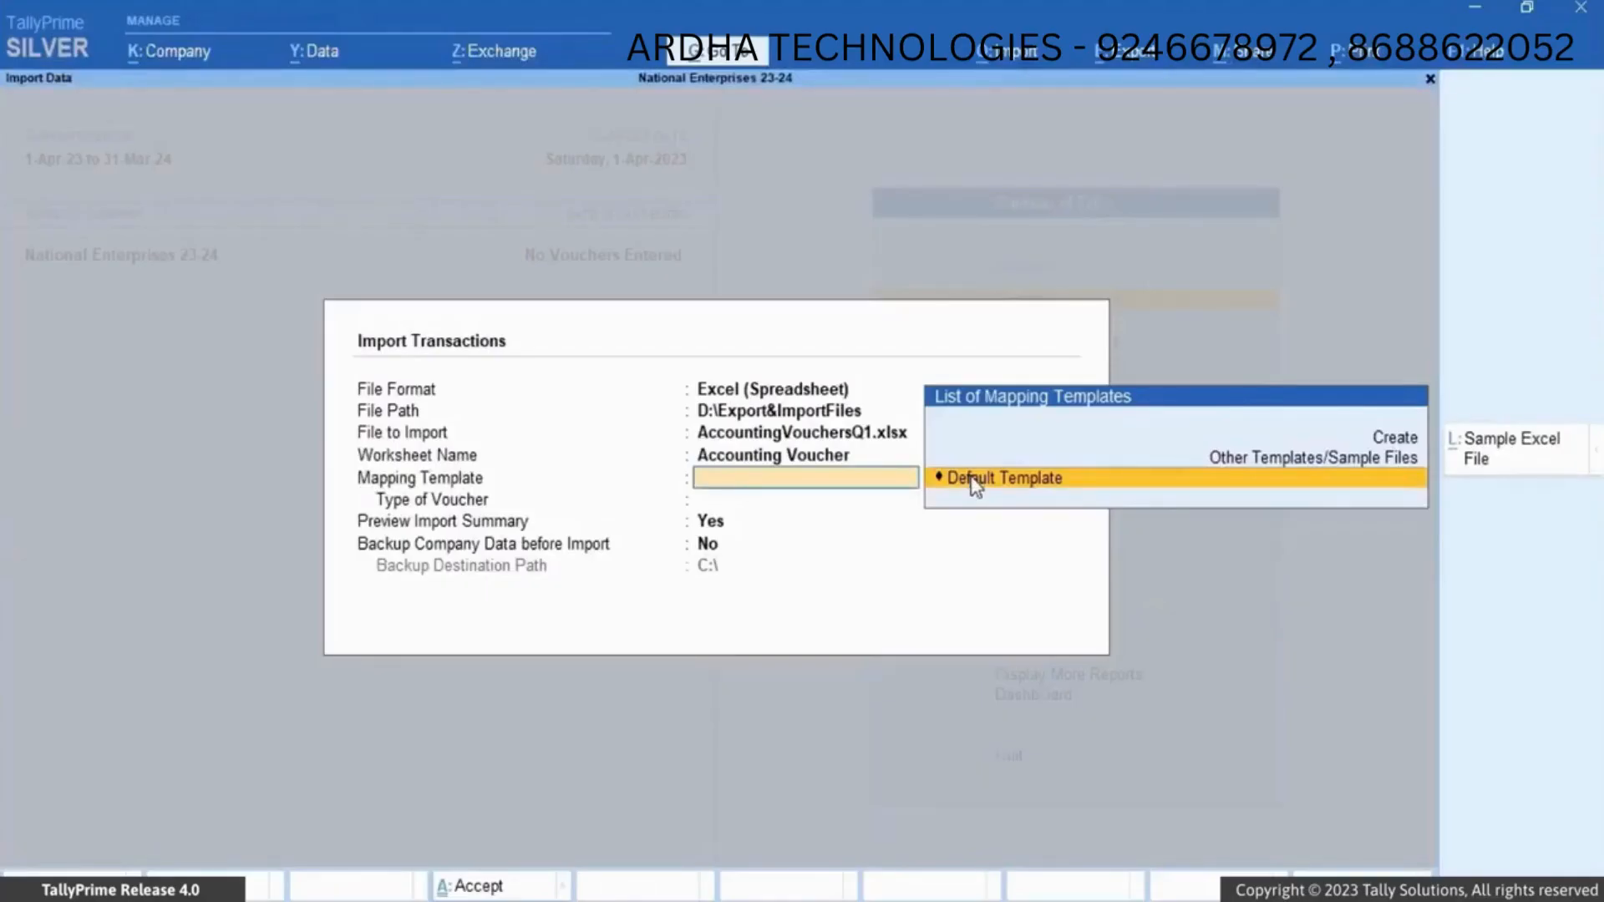
pyautogui.click(976, 484)
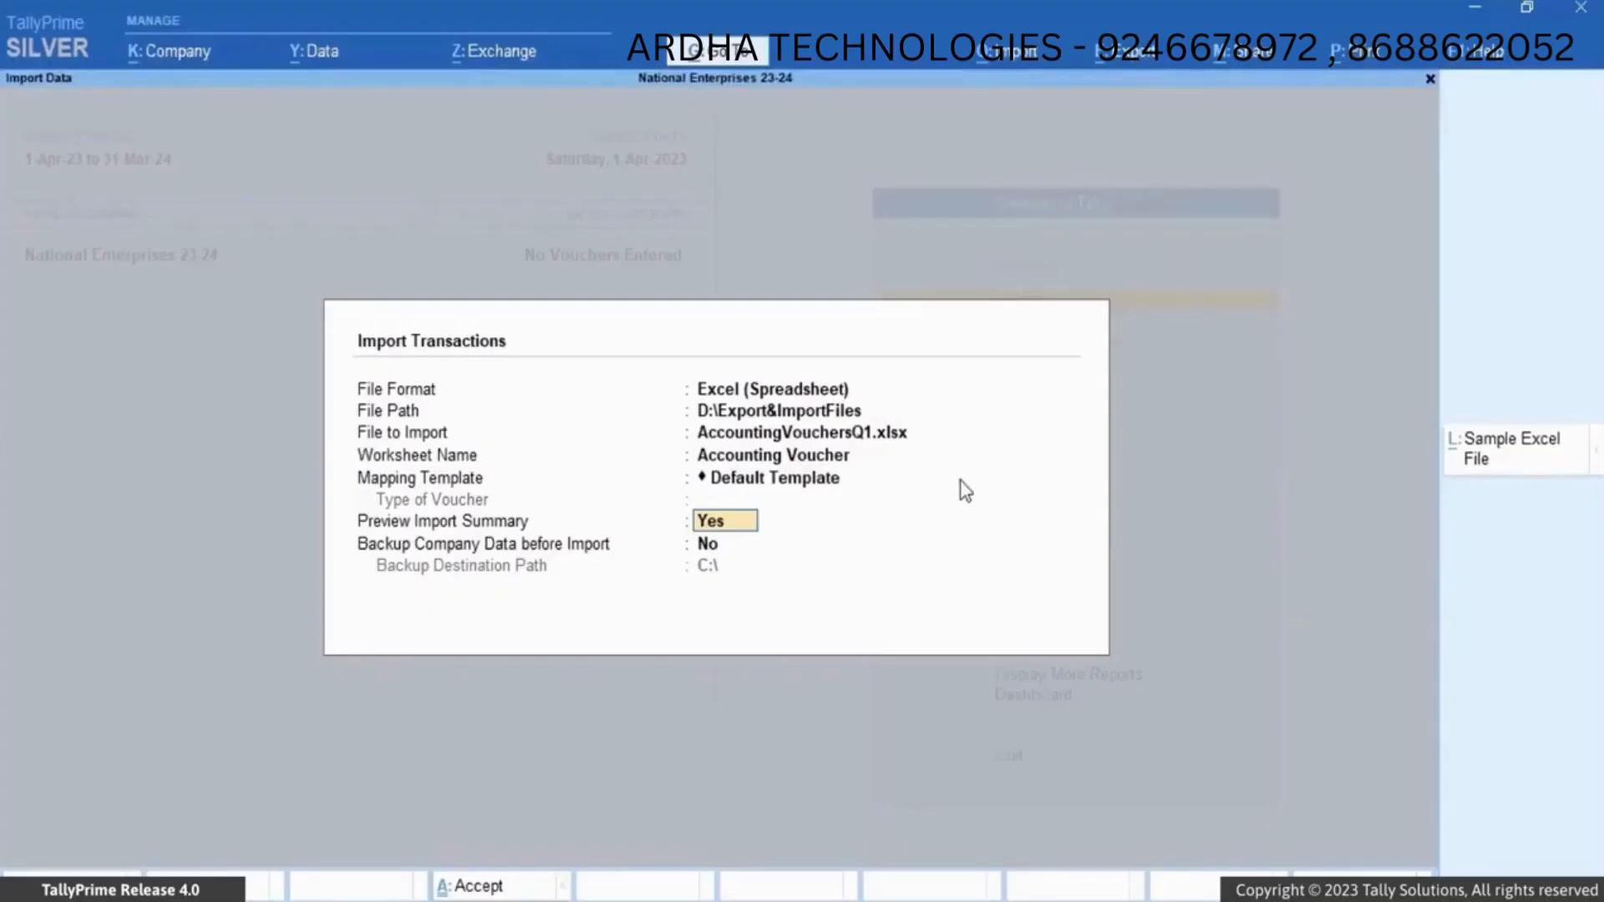
pyautogui.click(742, 549)
pyautogui.press('Return')
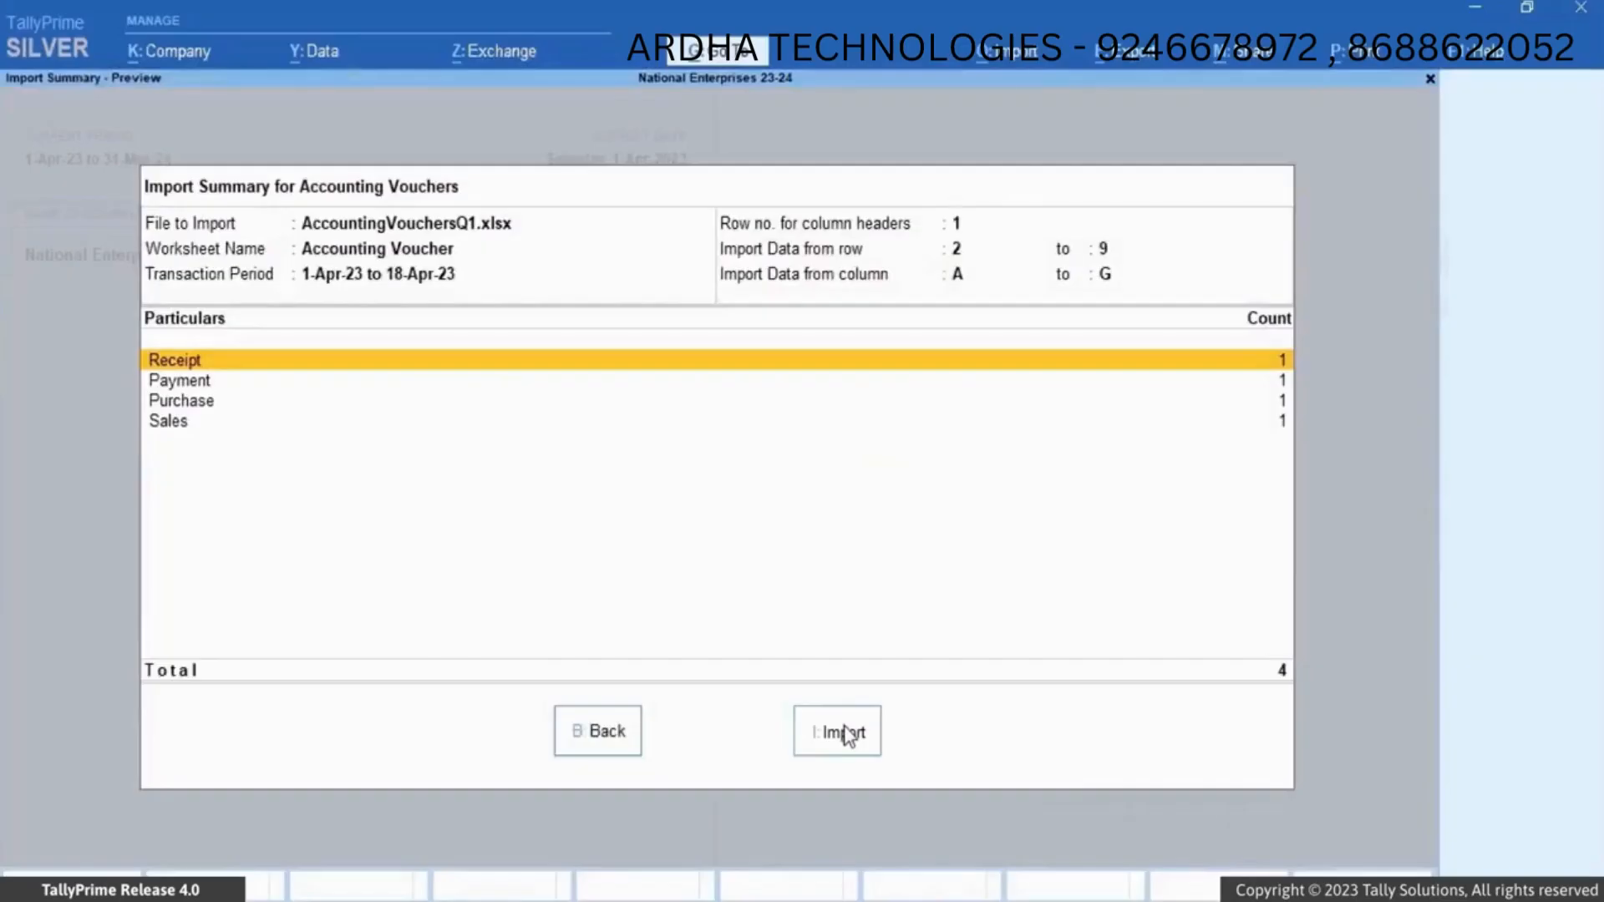
pyautogui.click(844, 733)
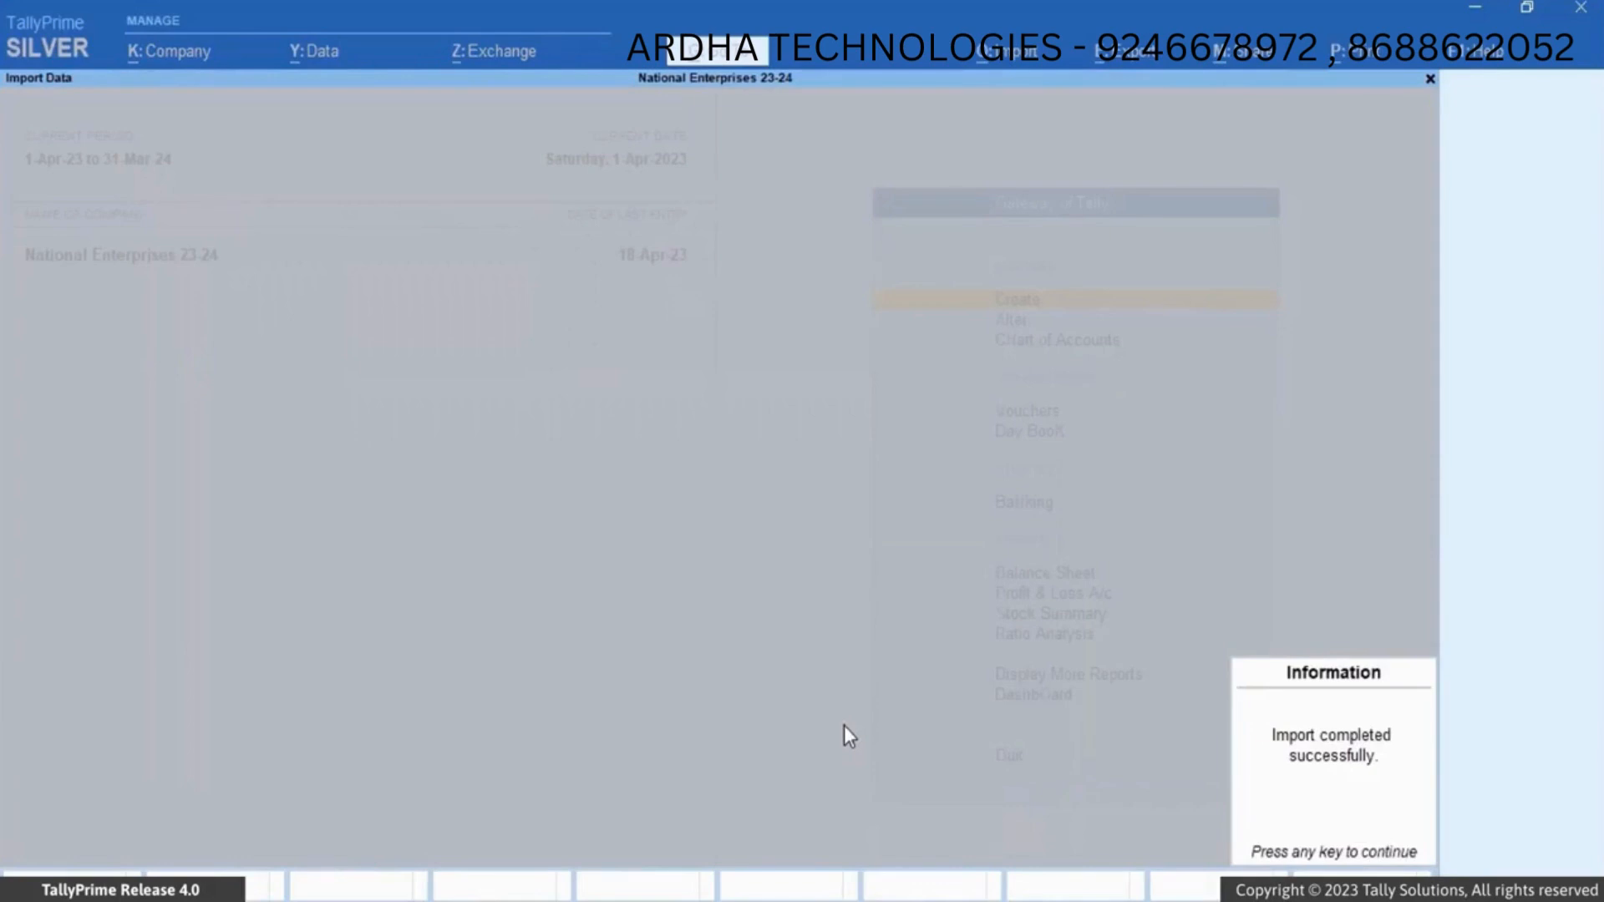
pyautogui.press('Return')
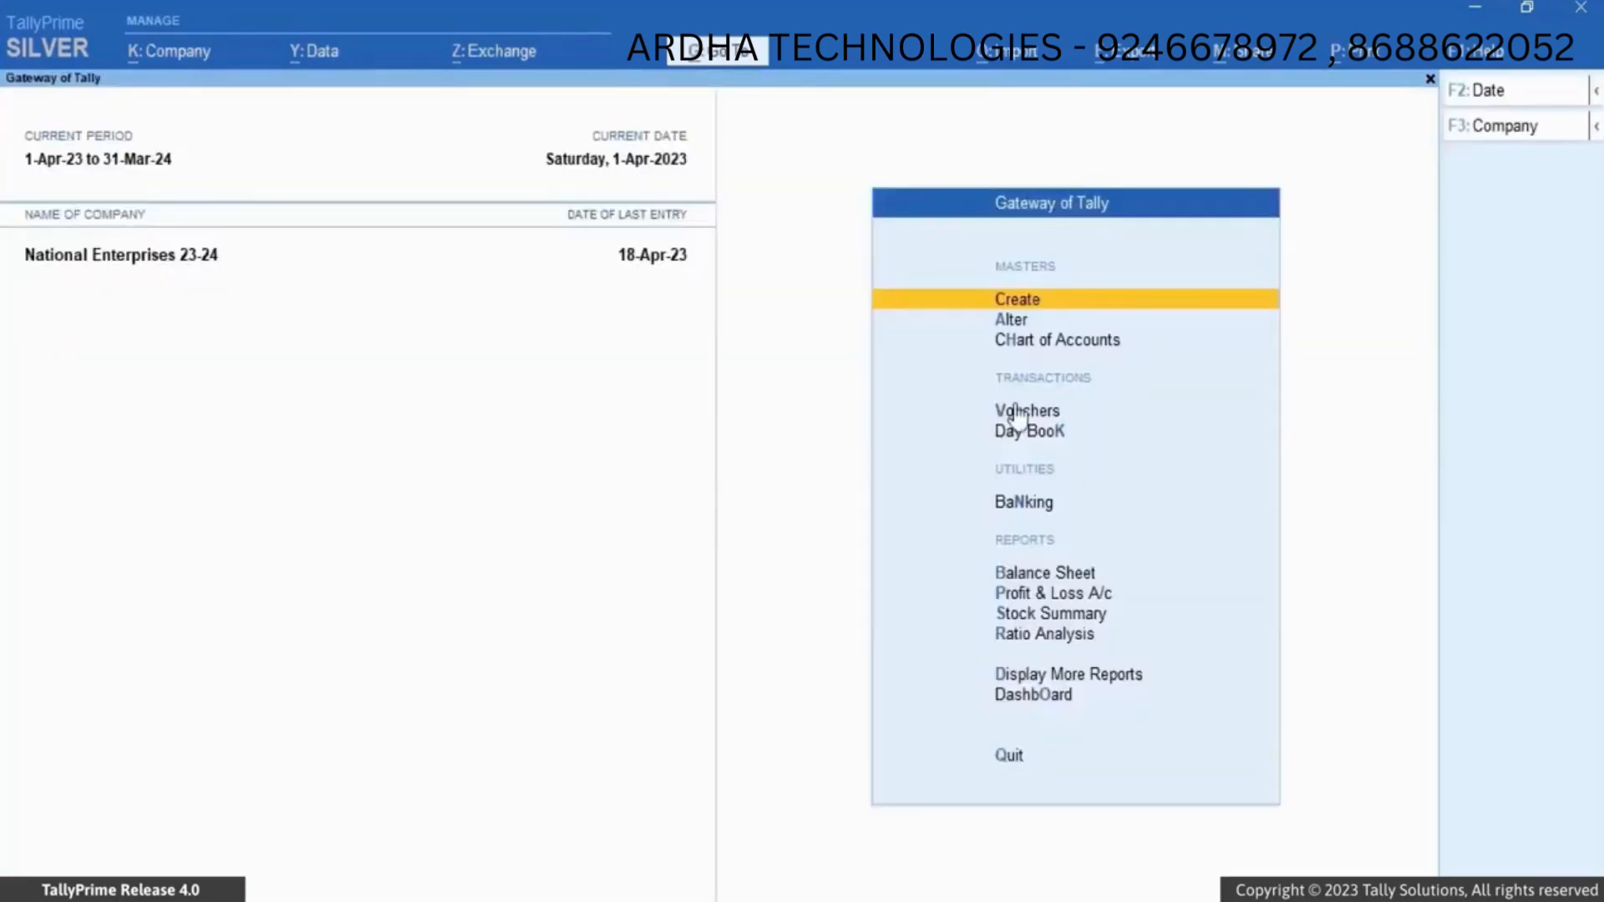
# Step: Open the Day Book and clear the From and To dates of its period to list 1-Apr-23 to 18-Apr-23
pyautogui.click(1016, 431)
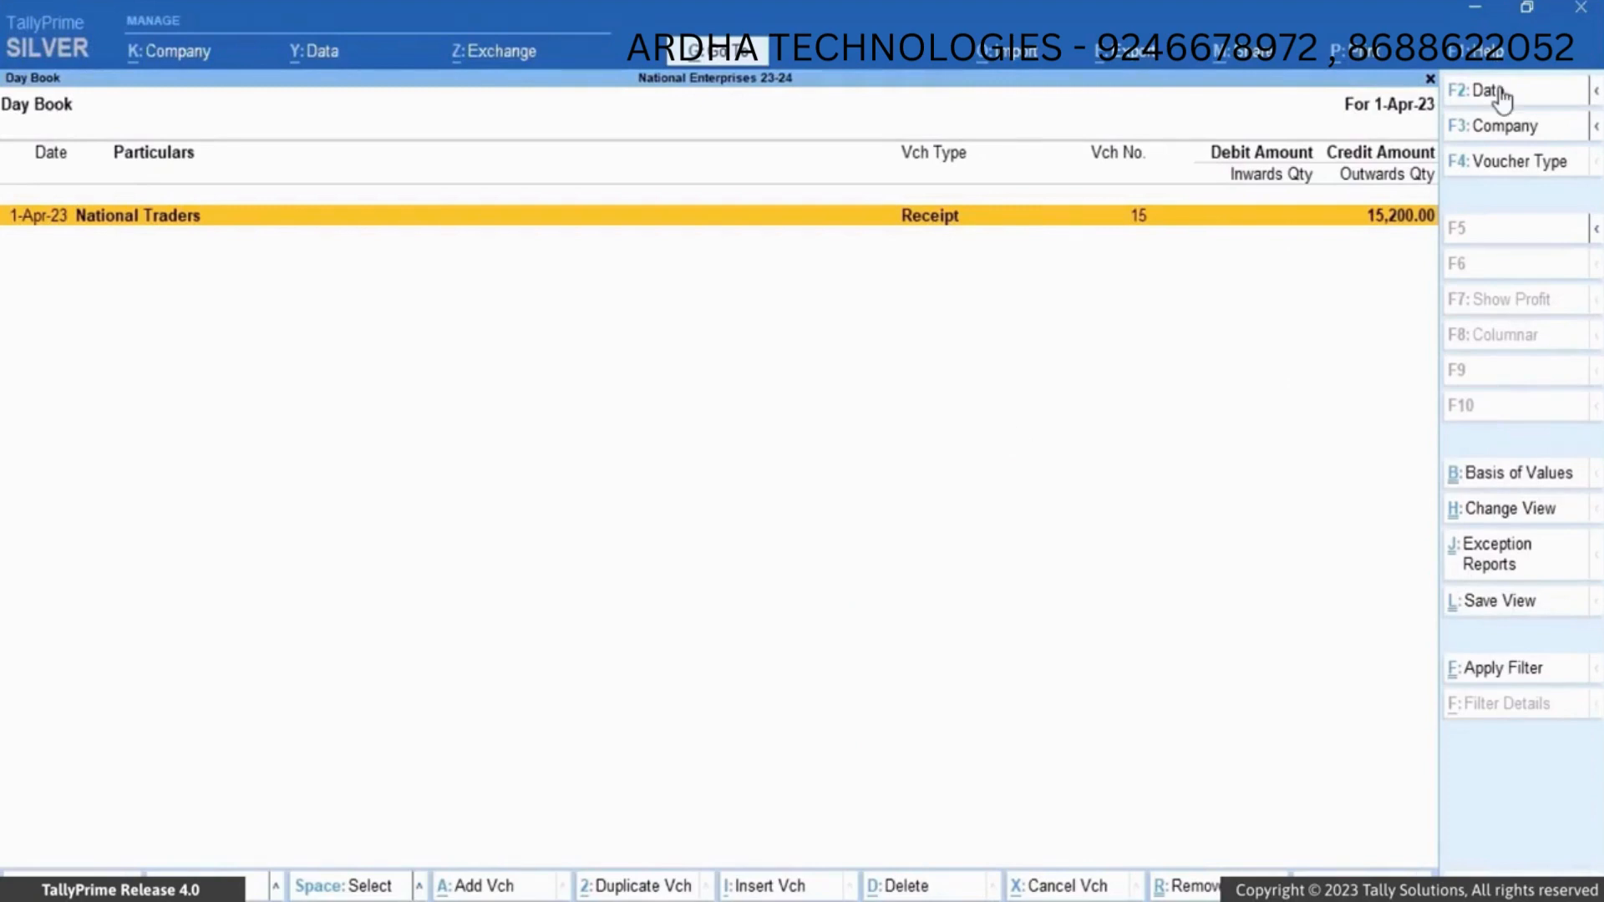
pyautogui.press('alt')
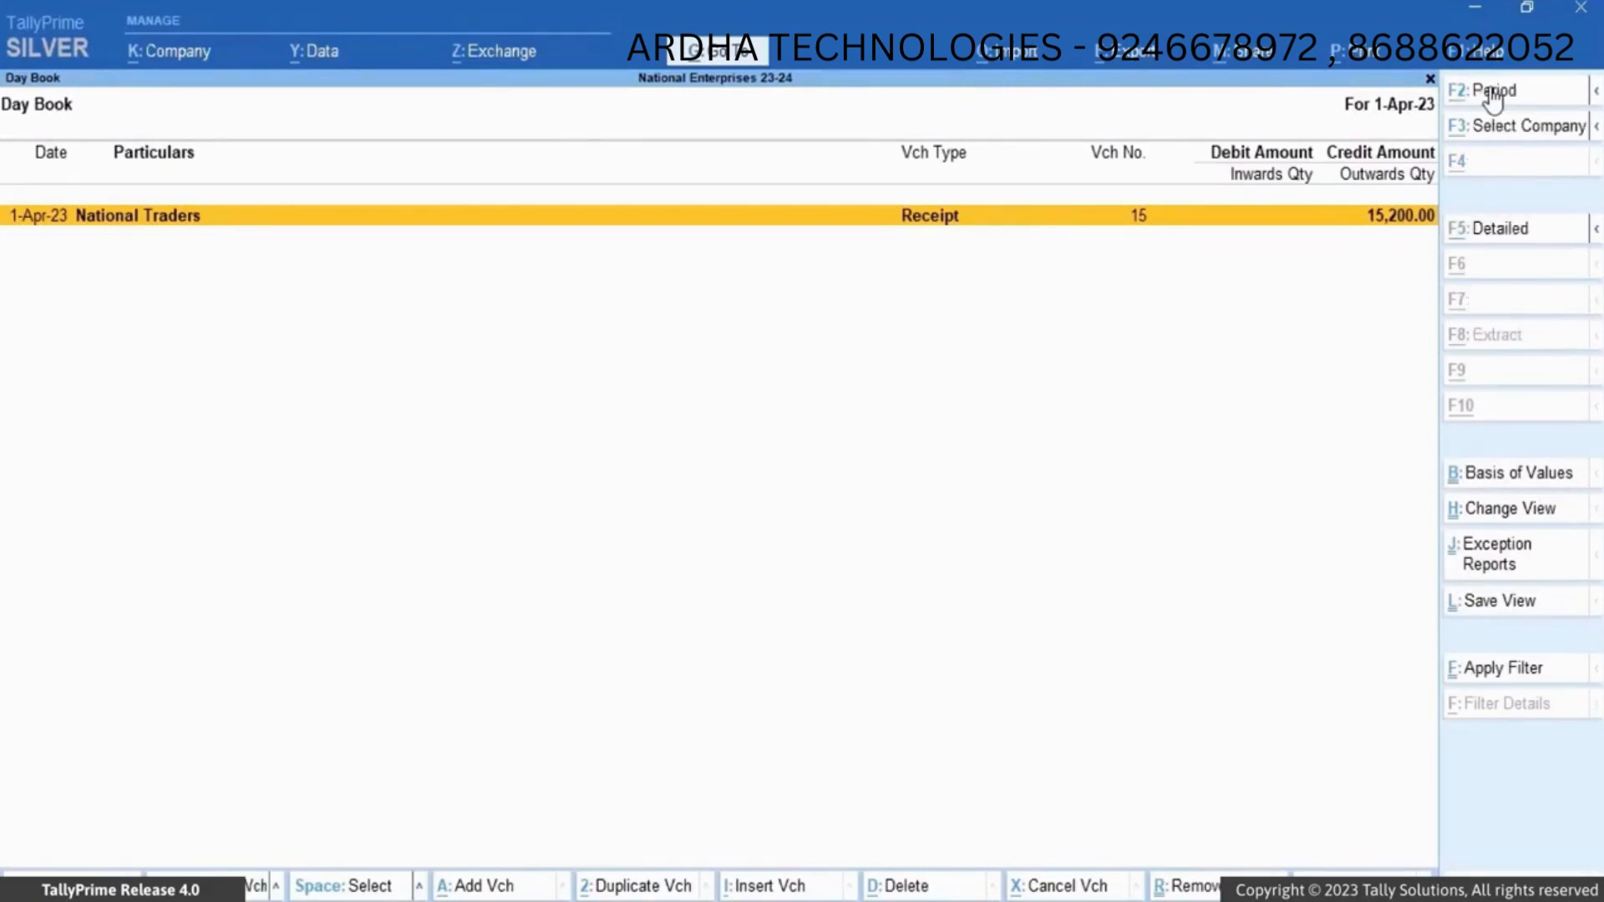
pyautogui.click(1493, 92)
pyautogui.press('BackSpace')
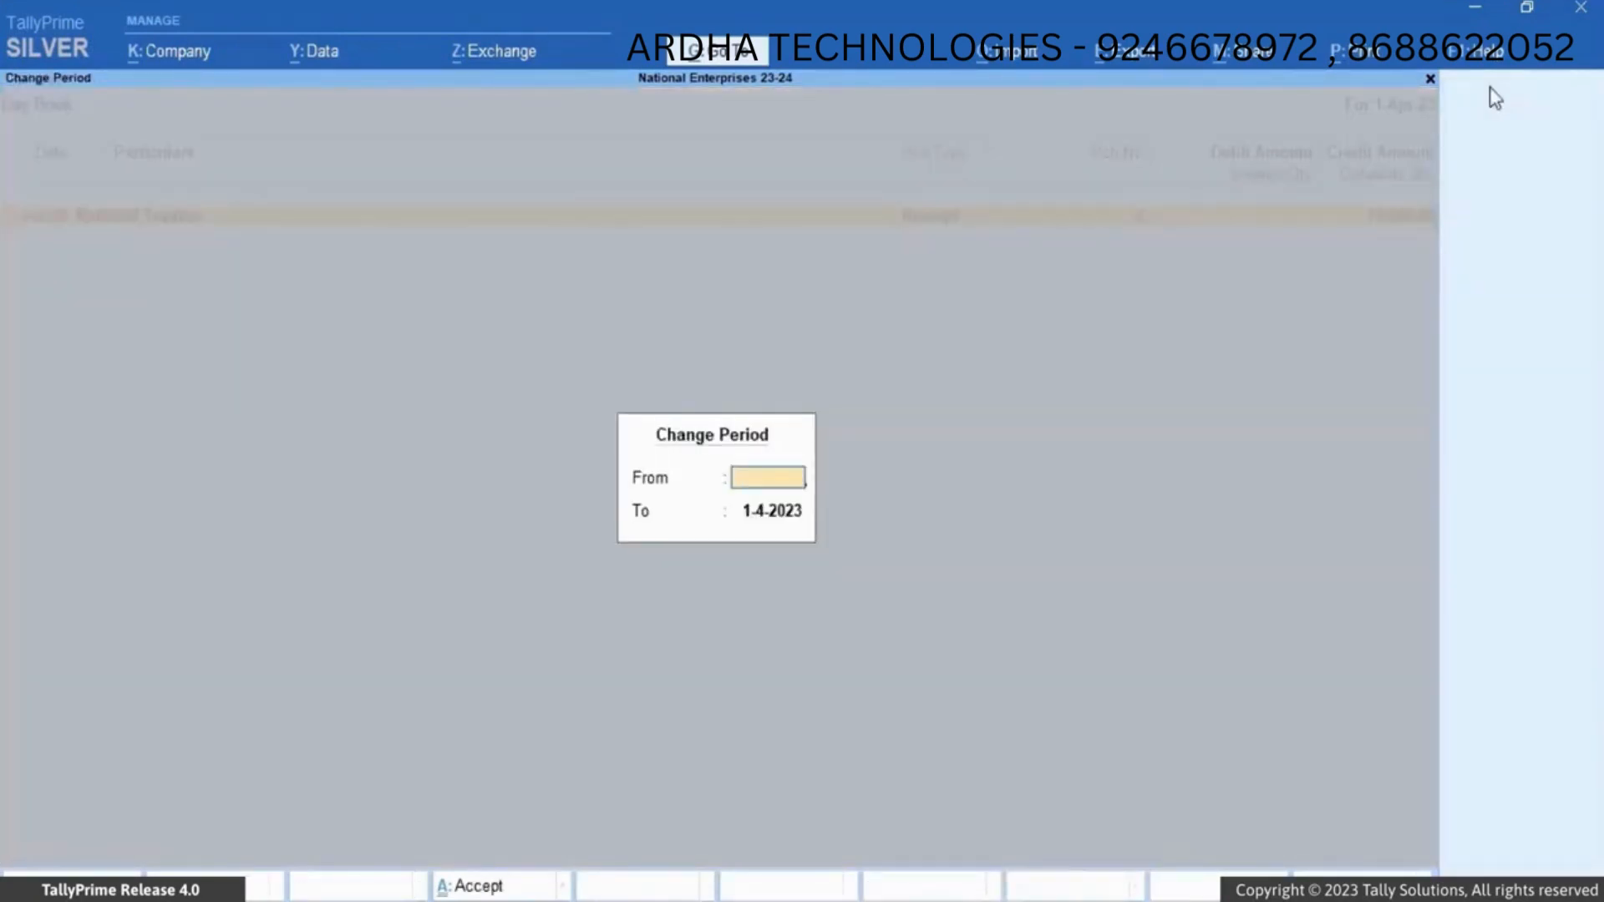
pyautogui.press('Return')
pyautogui.press('BackSpace')
pyautogui.press('Return')
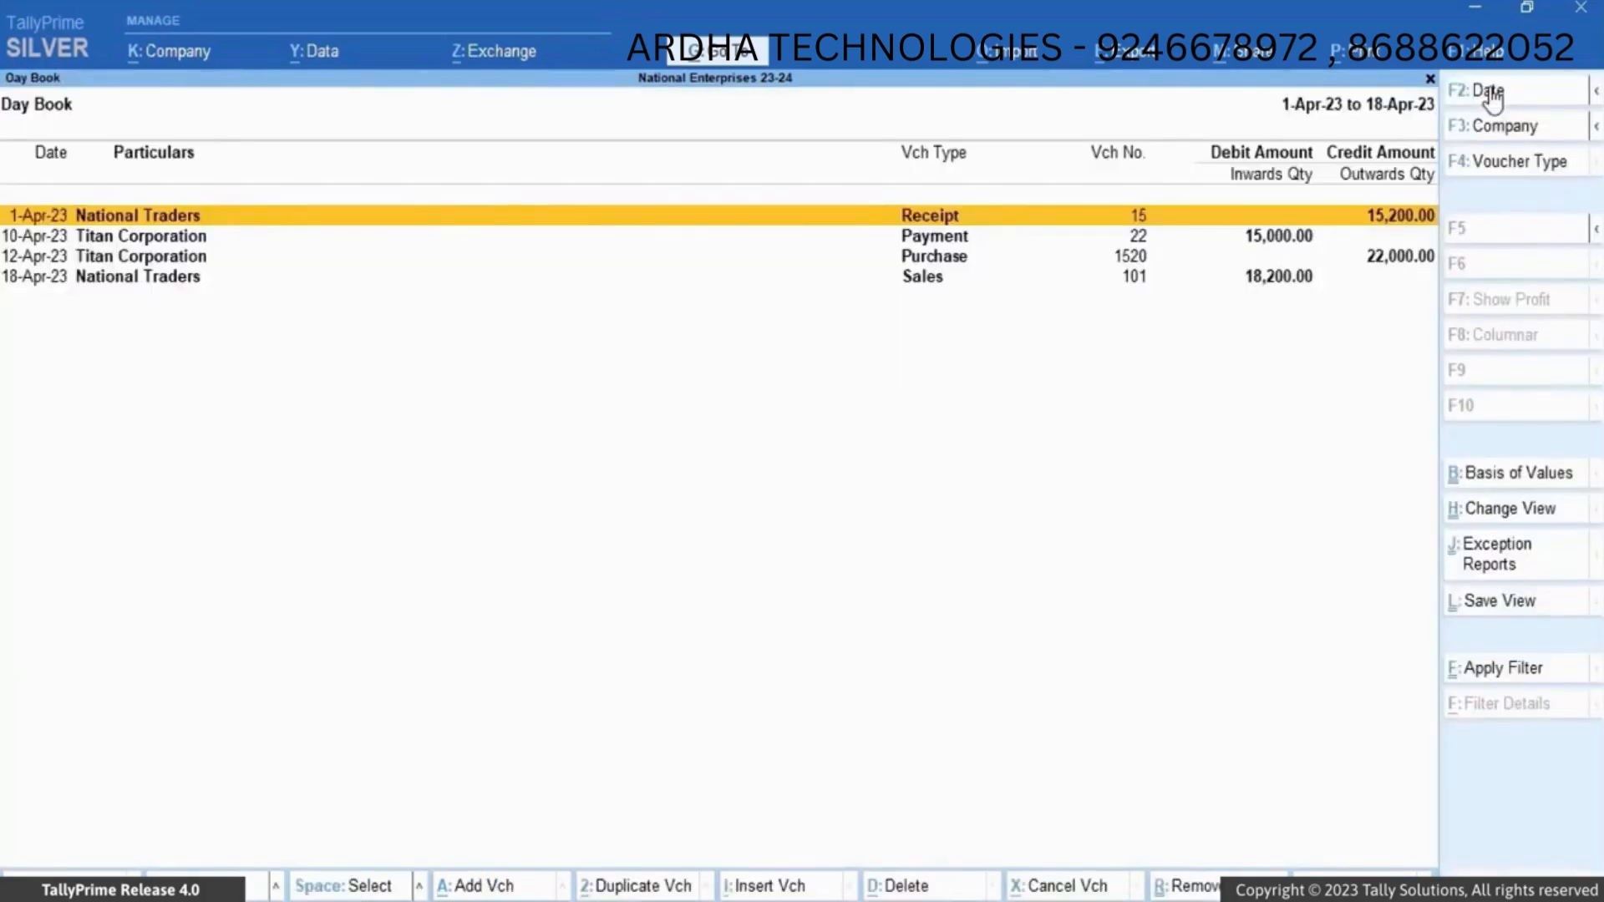
# Step: View the National Traders receipt voucher of 1-Apr-23 from the Day Book and close it
pyautogui.press('Return')
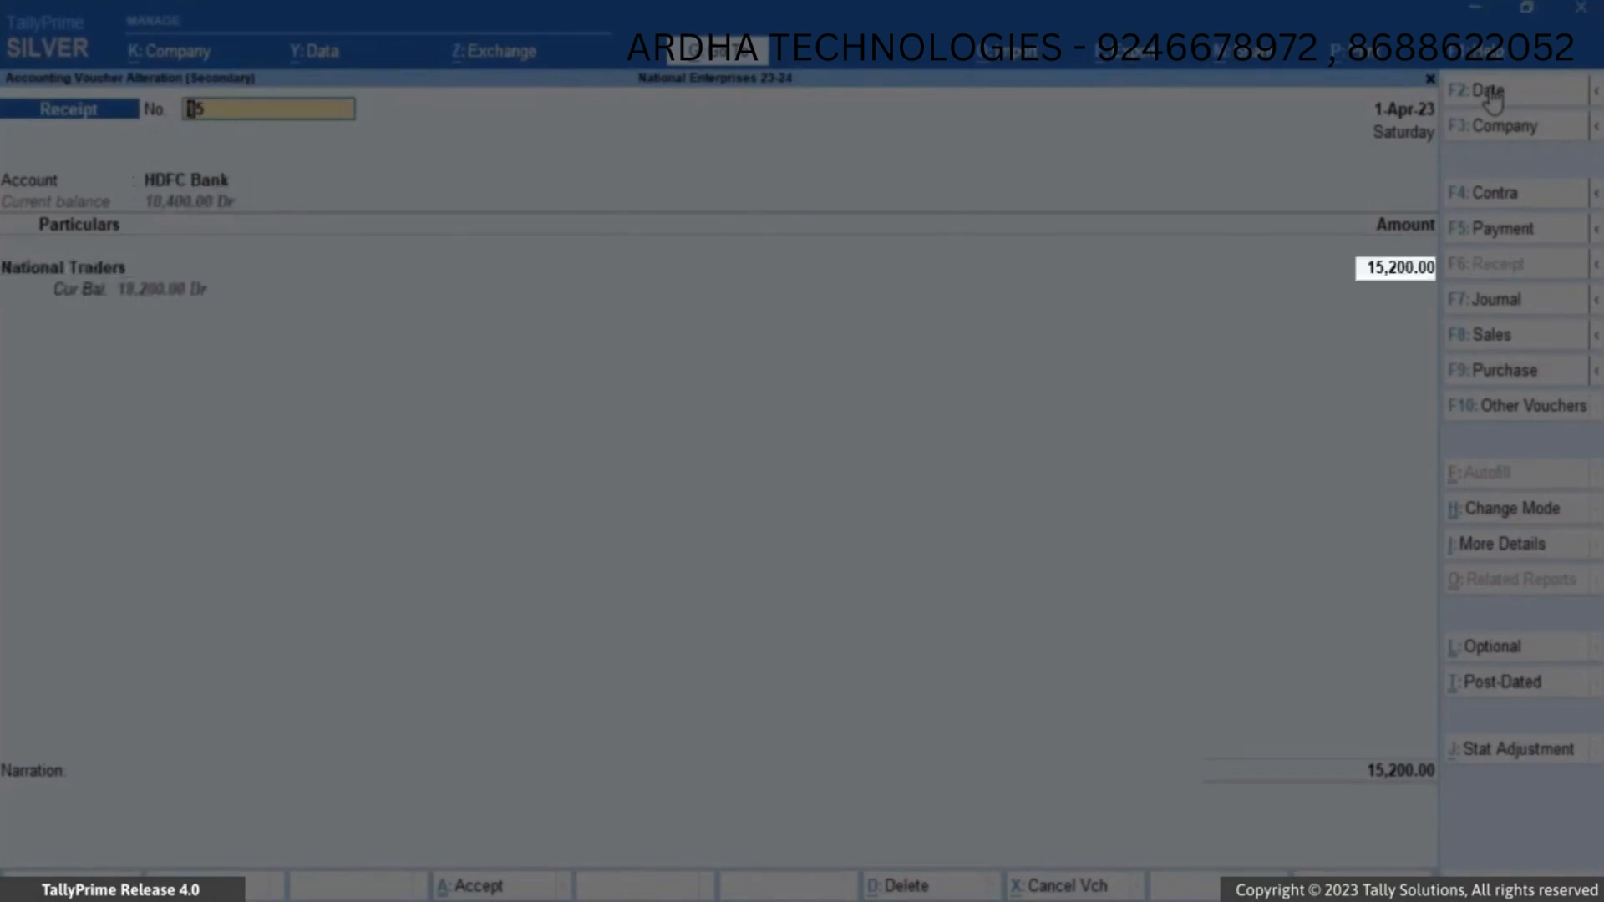
pyautogui.press('Escape')
pyautogui.press('Return')
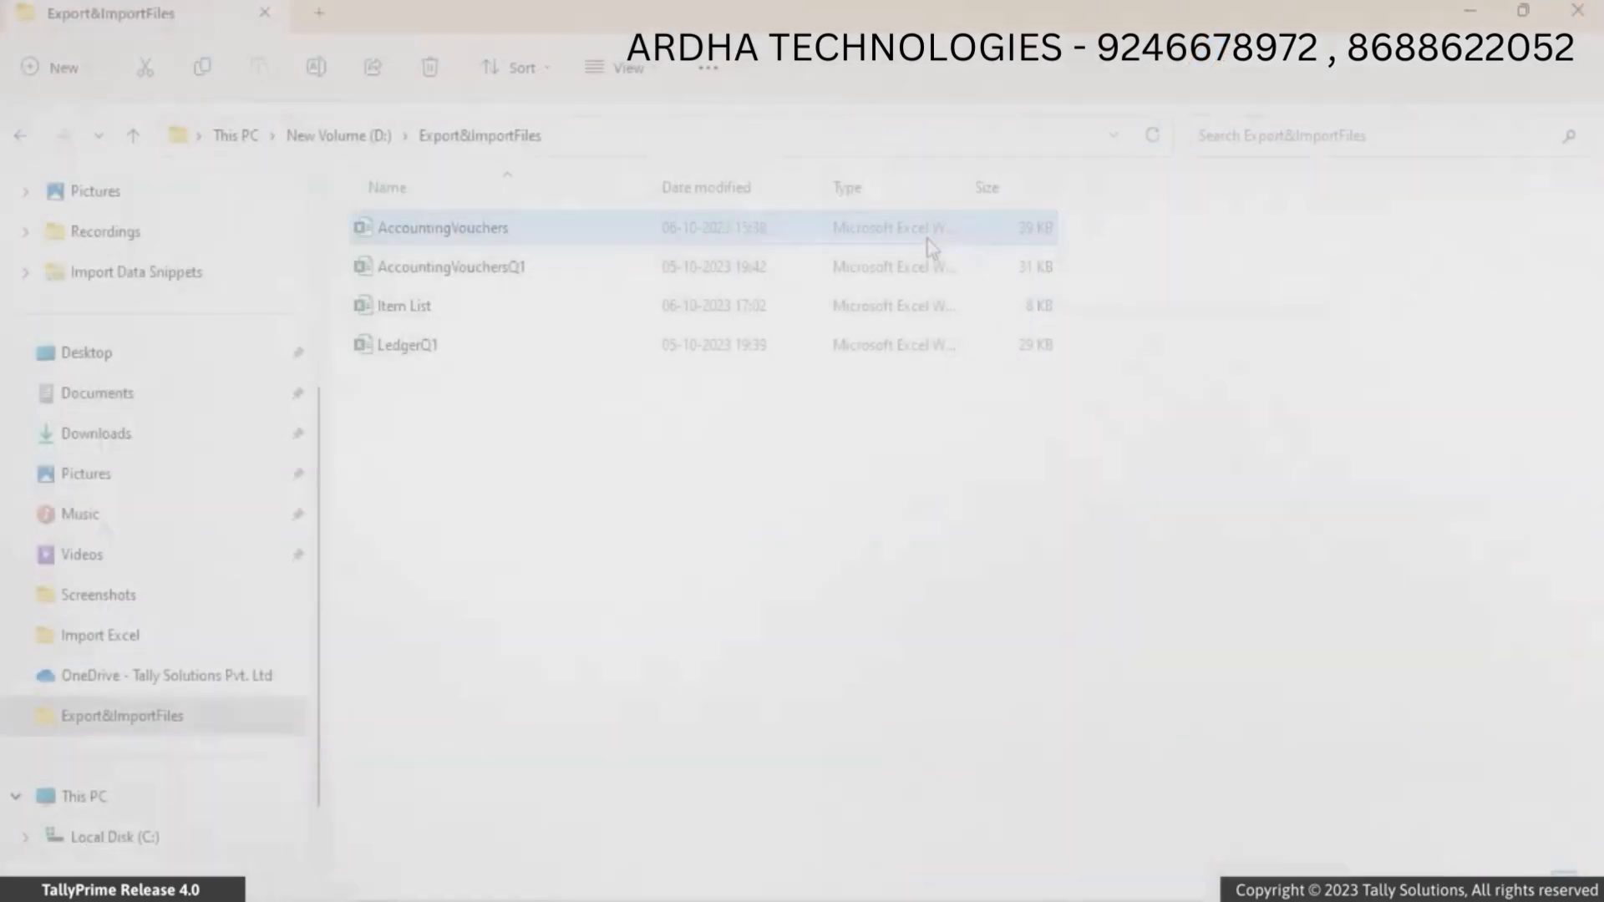
# Step: Open the AccountingVouchers workbook from File Explorer's Export&ImportFiles folder to review its voucher rows, and switch back to TallyPrime
pyautogui.doubleClick(928, 239)
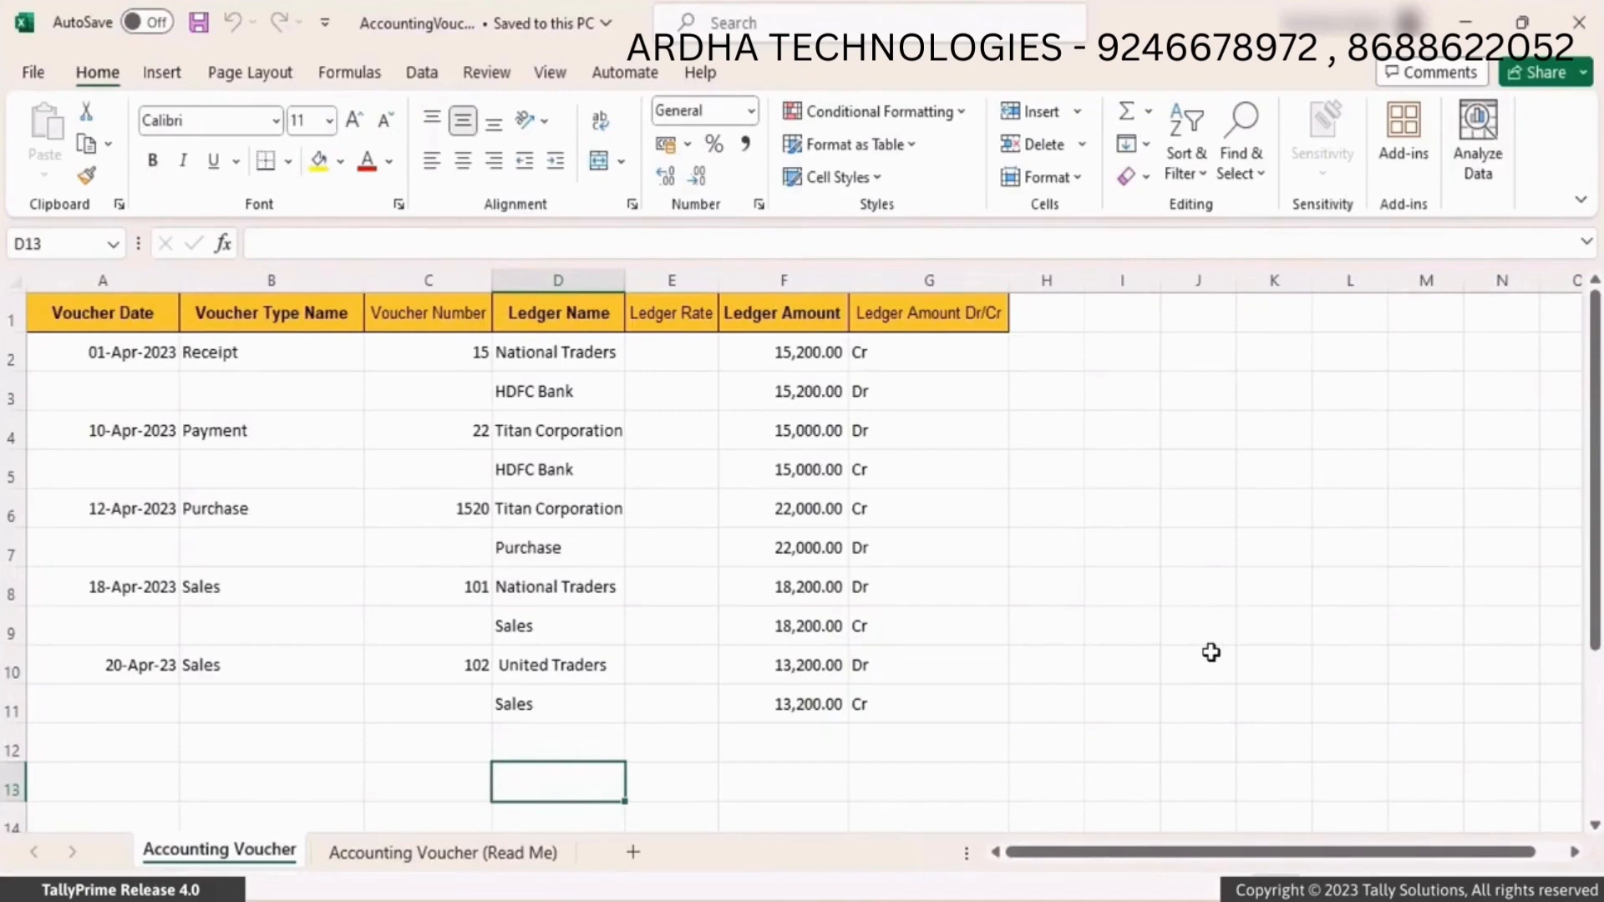
pyautogui.click(1147, 896)
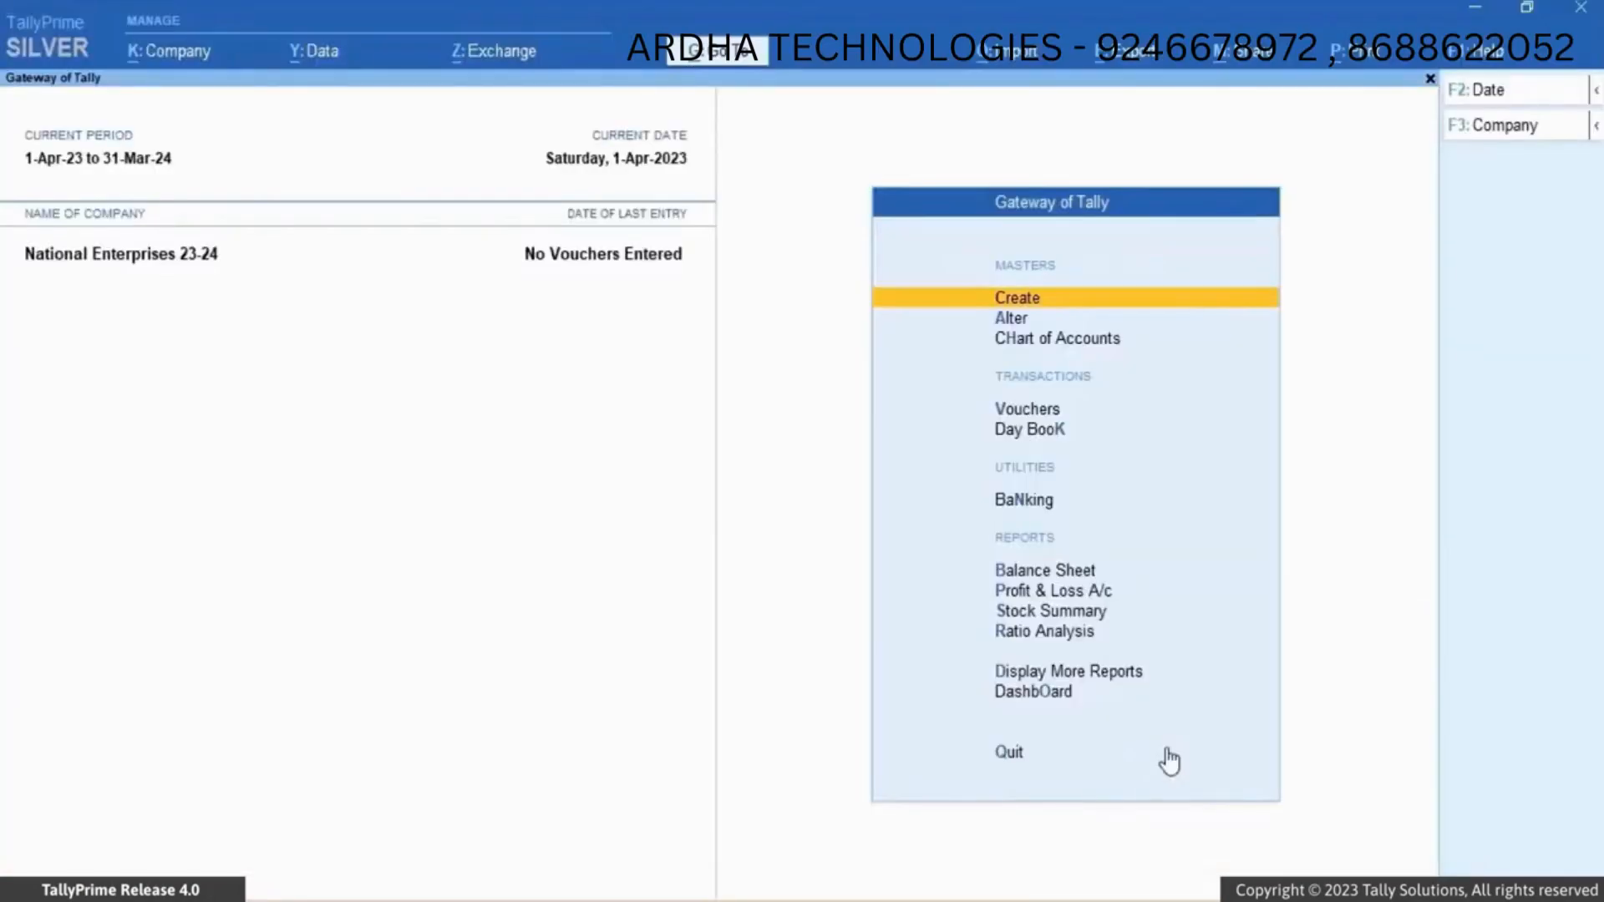
# Step: Start another transactions import in Excel format and choose AccountingVouchers.xlsx from D:\Export&ImportFiles as the file to import
pyautogui.click(1029, 53)
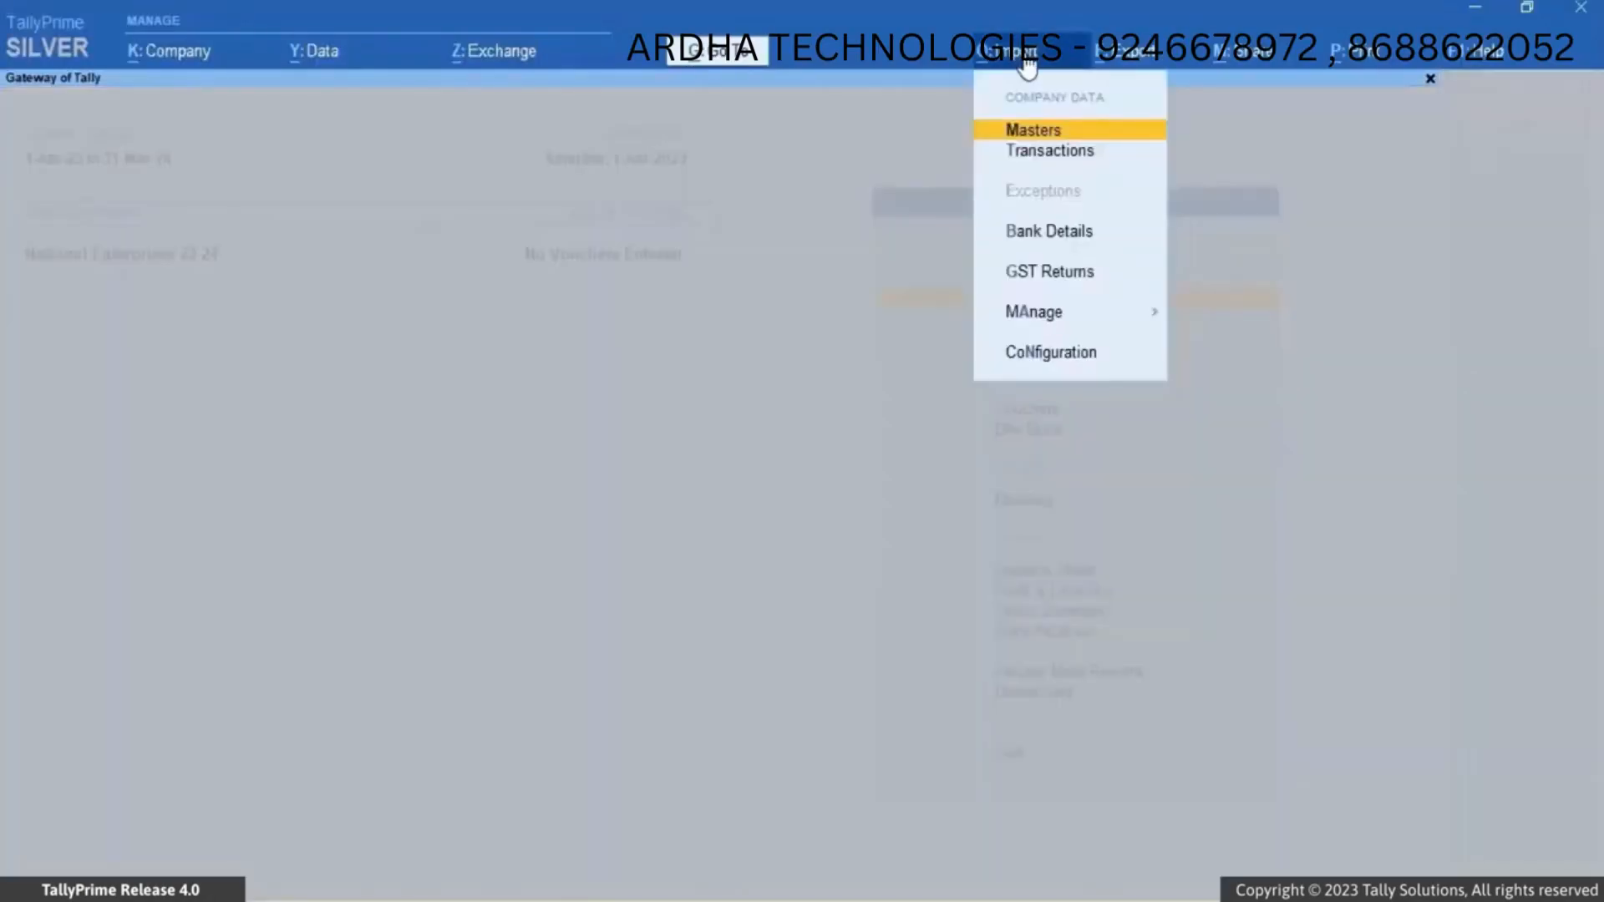
pyautogui.click(1025, 156)
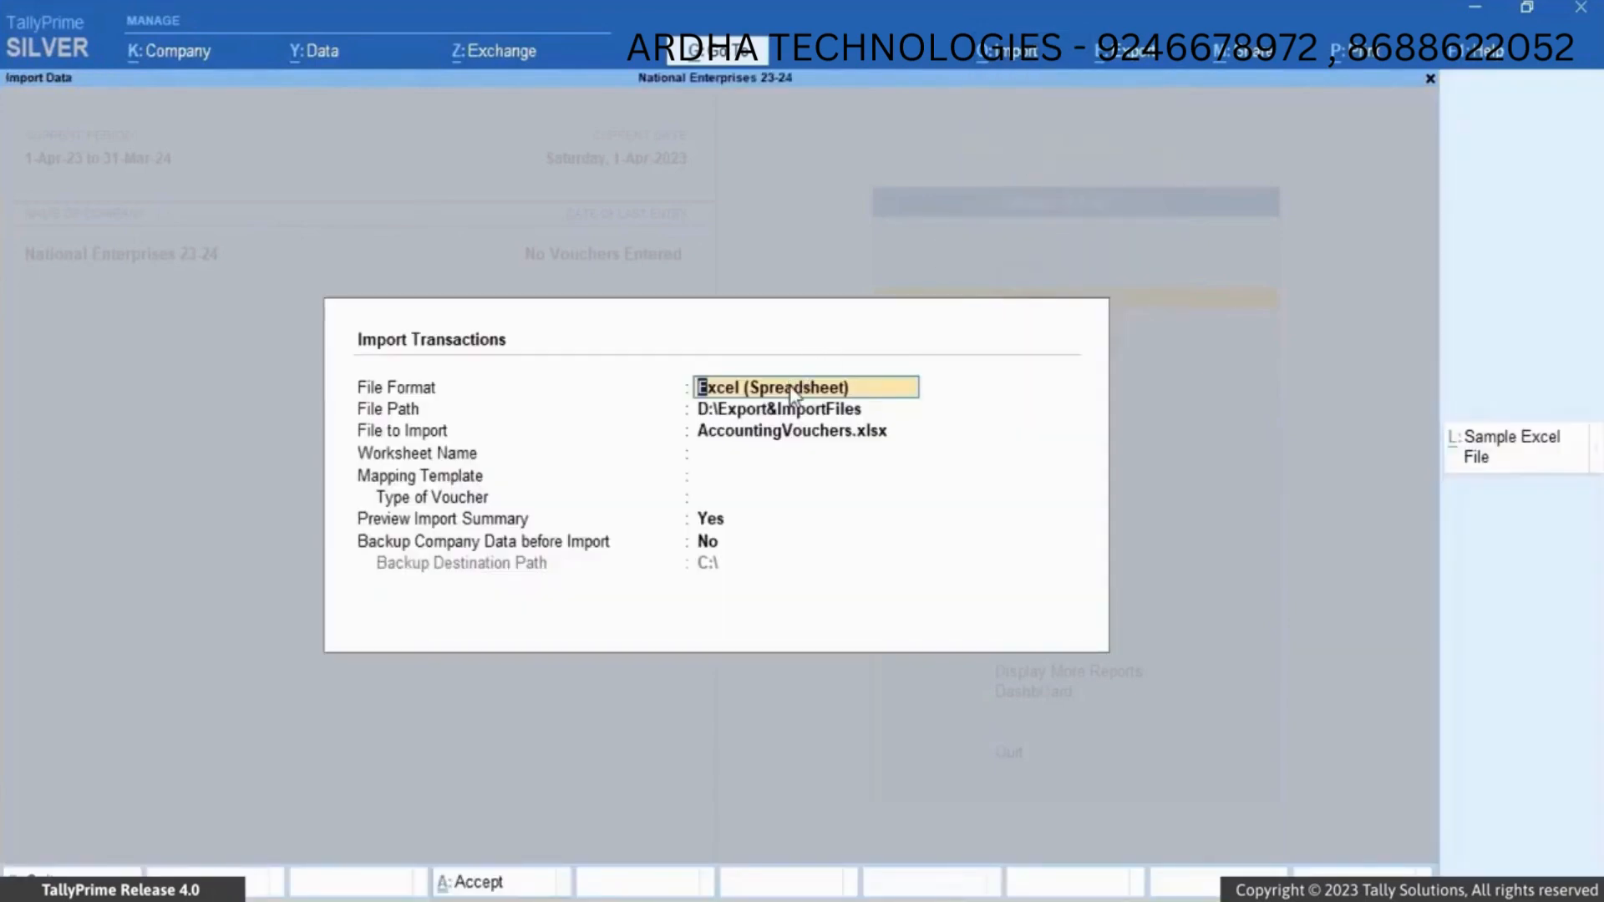
pyautogui.press('Return')
pyautogui.press('Return')
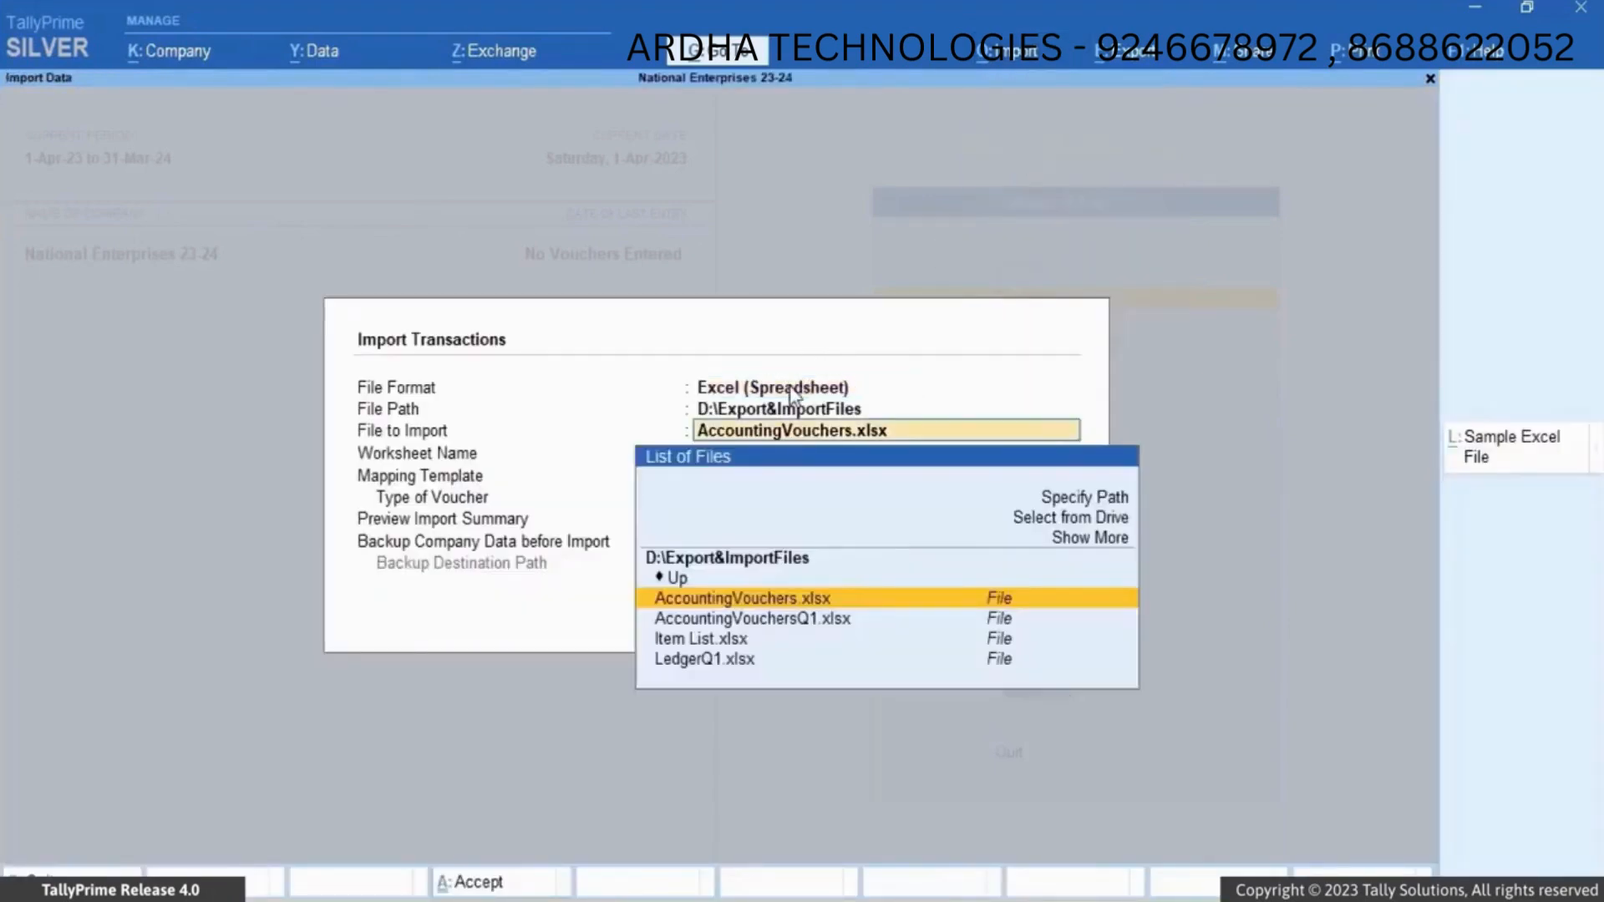
pyautogui.click(759, 604)
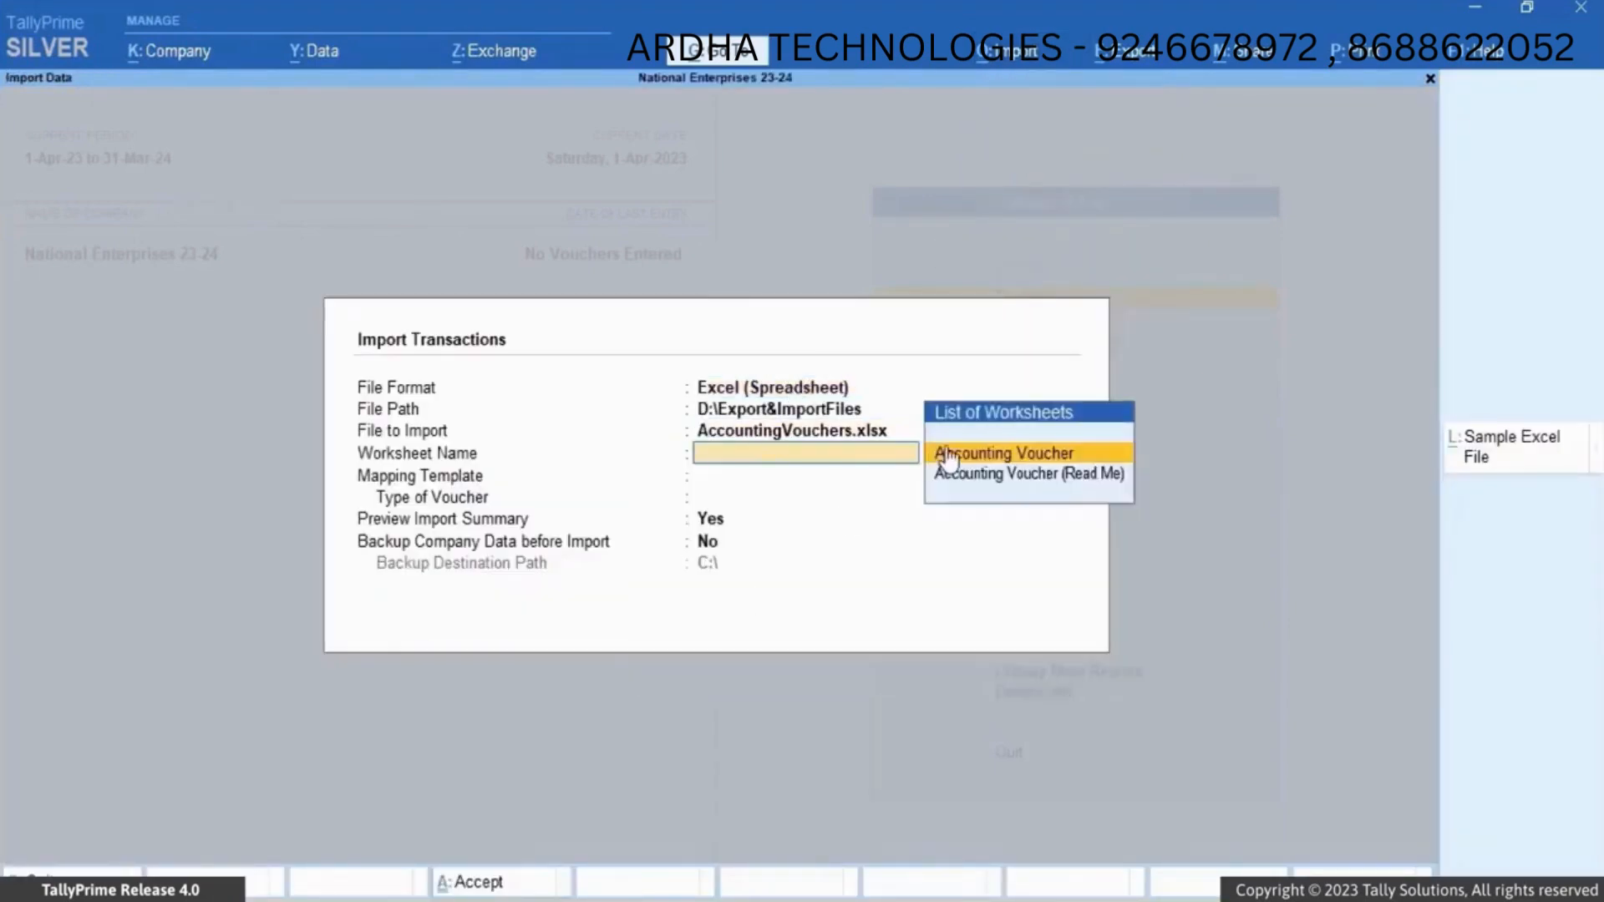
# Step: Use the Accounting Voucher worksheet with the Default Template mapping, keep the backup off, and import AccountingVouchers.xlsx from the preview summary
pyautogui.click(947, 458)
pyautogui.click(958, 478)
pyautogui.click(700, 521)
pyautogui.click(712, 540)
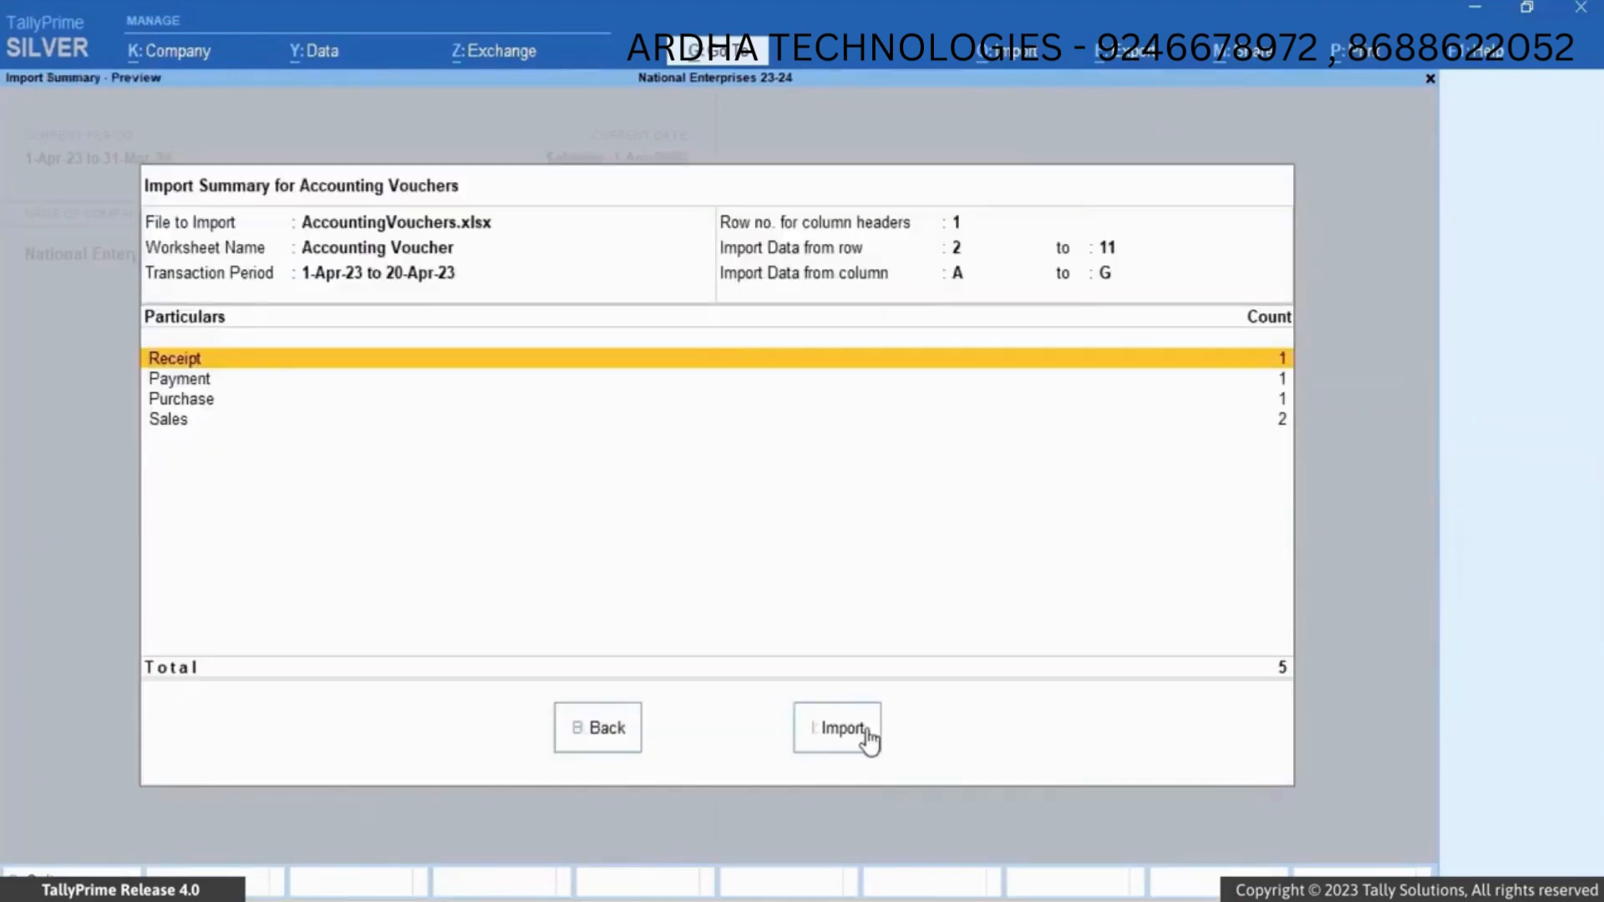
pyautogui.click(869, 739)
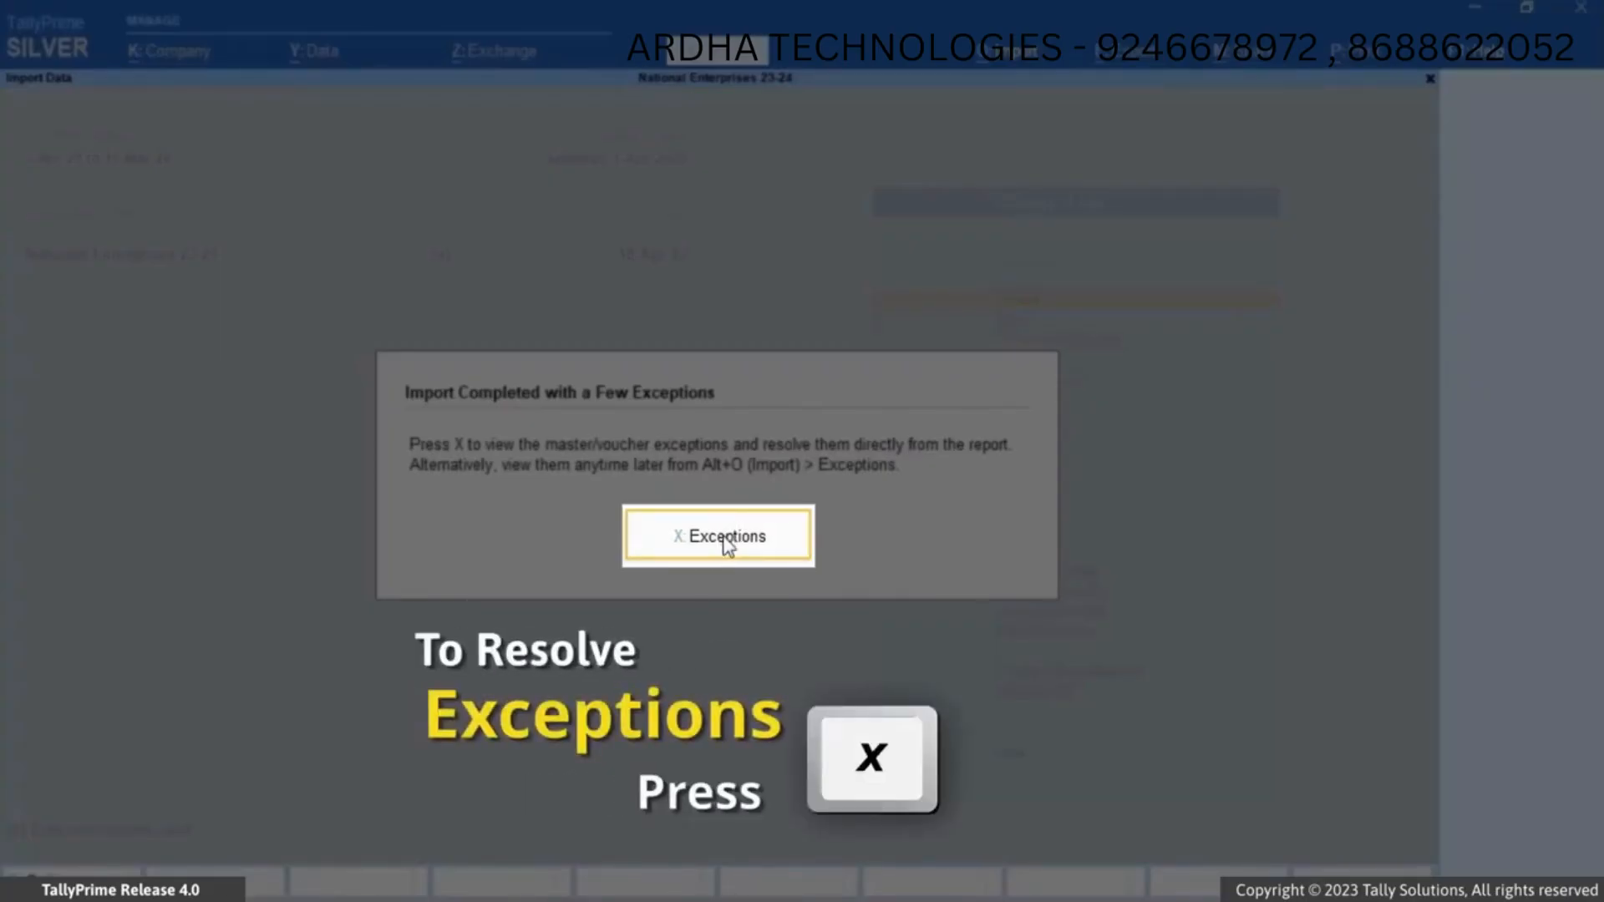
# Step: Open the import exceptions report and drill down from the missing referenced master exception to the missing ledger names
pyautogui.click(724, 543)
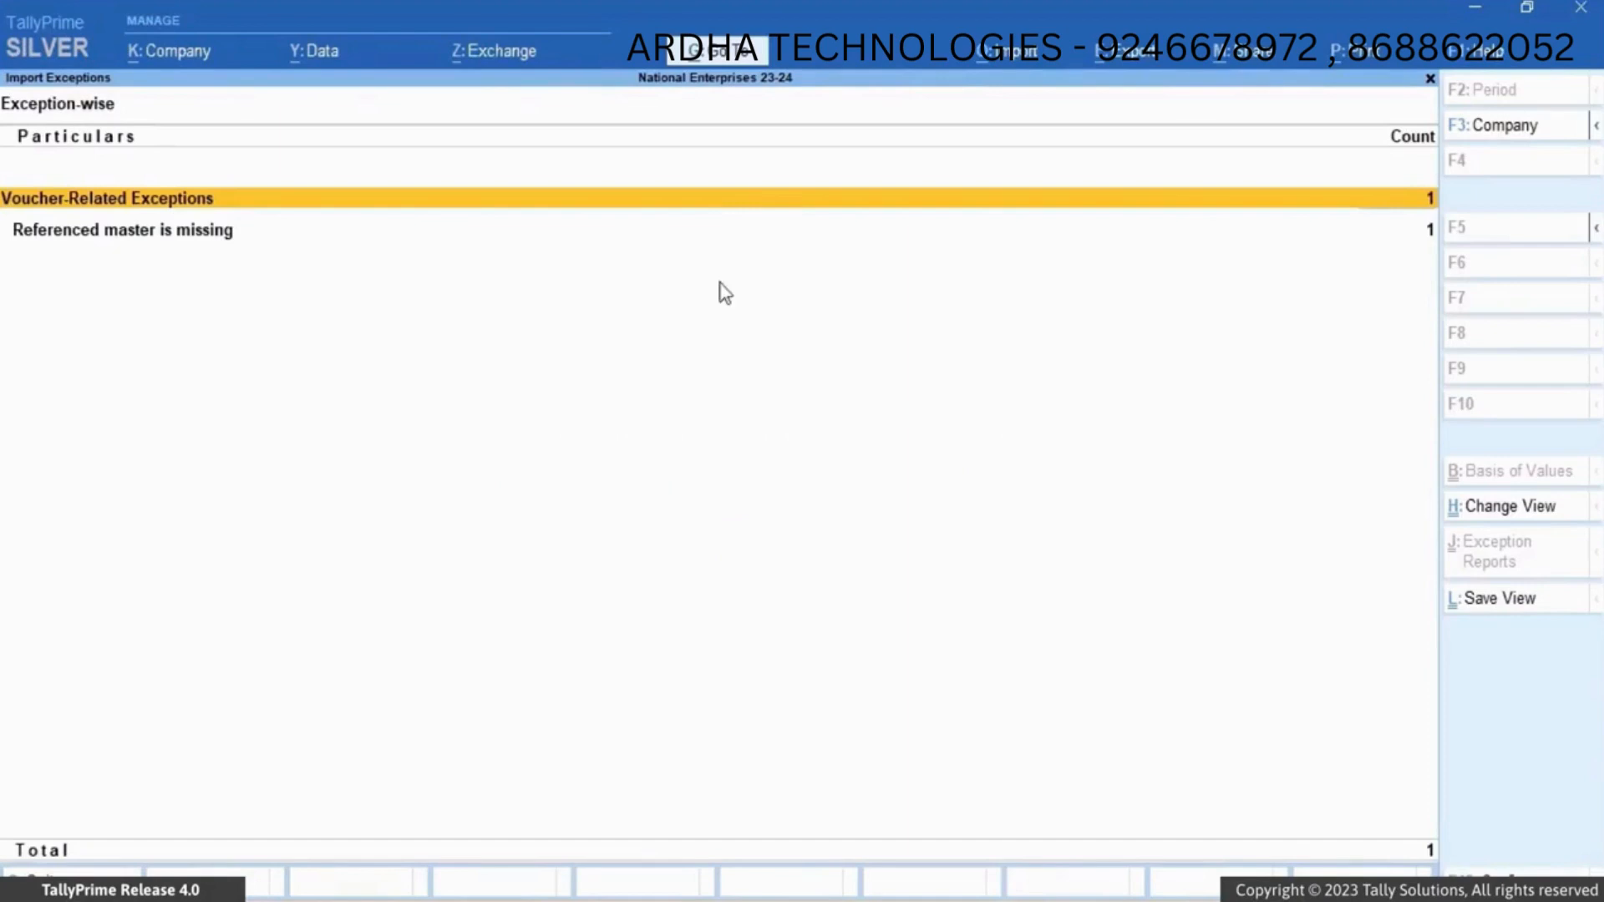
pyautogui.click(742, 236)
pyautogui.press('Return')
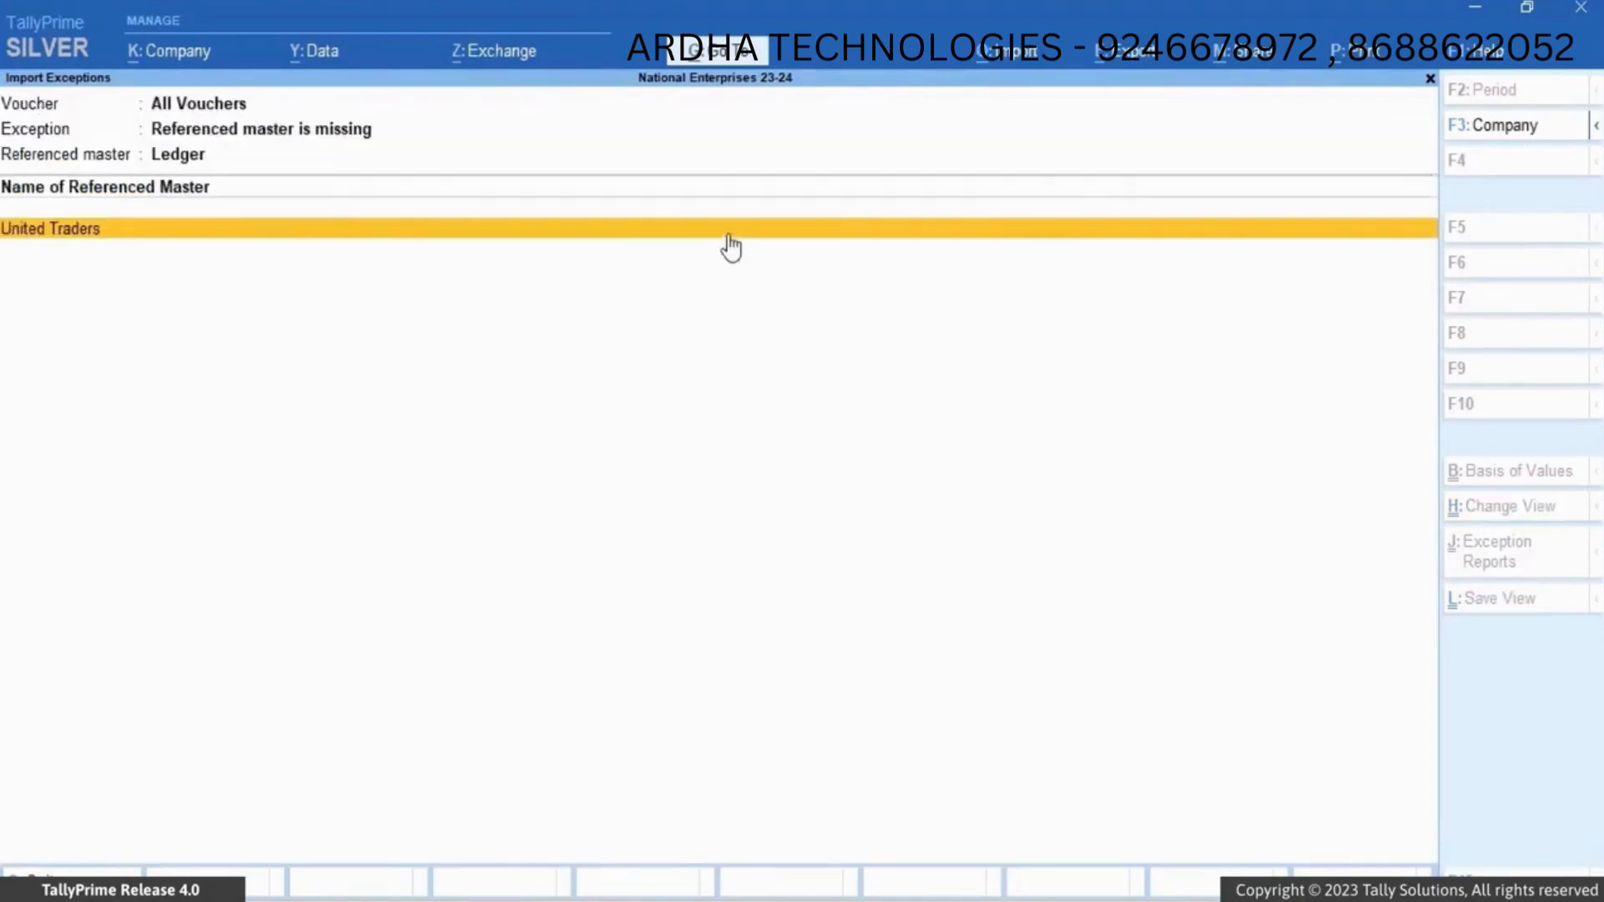
# Step: Create the missing United Traders ledger under Sundry Debtors, accept it, and leave the list of missing ledgers
pyautogui.click(729, 234)
pyautogui.click(403, 269)
pyautogui.write('Sun')
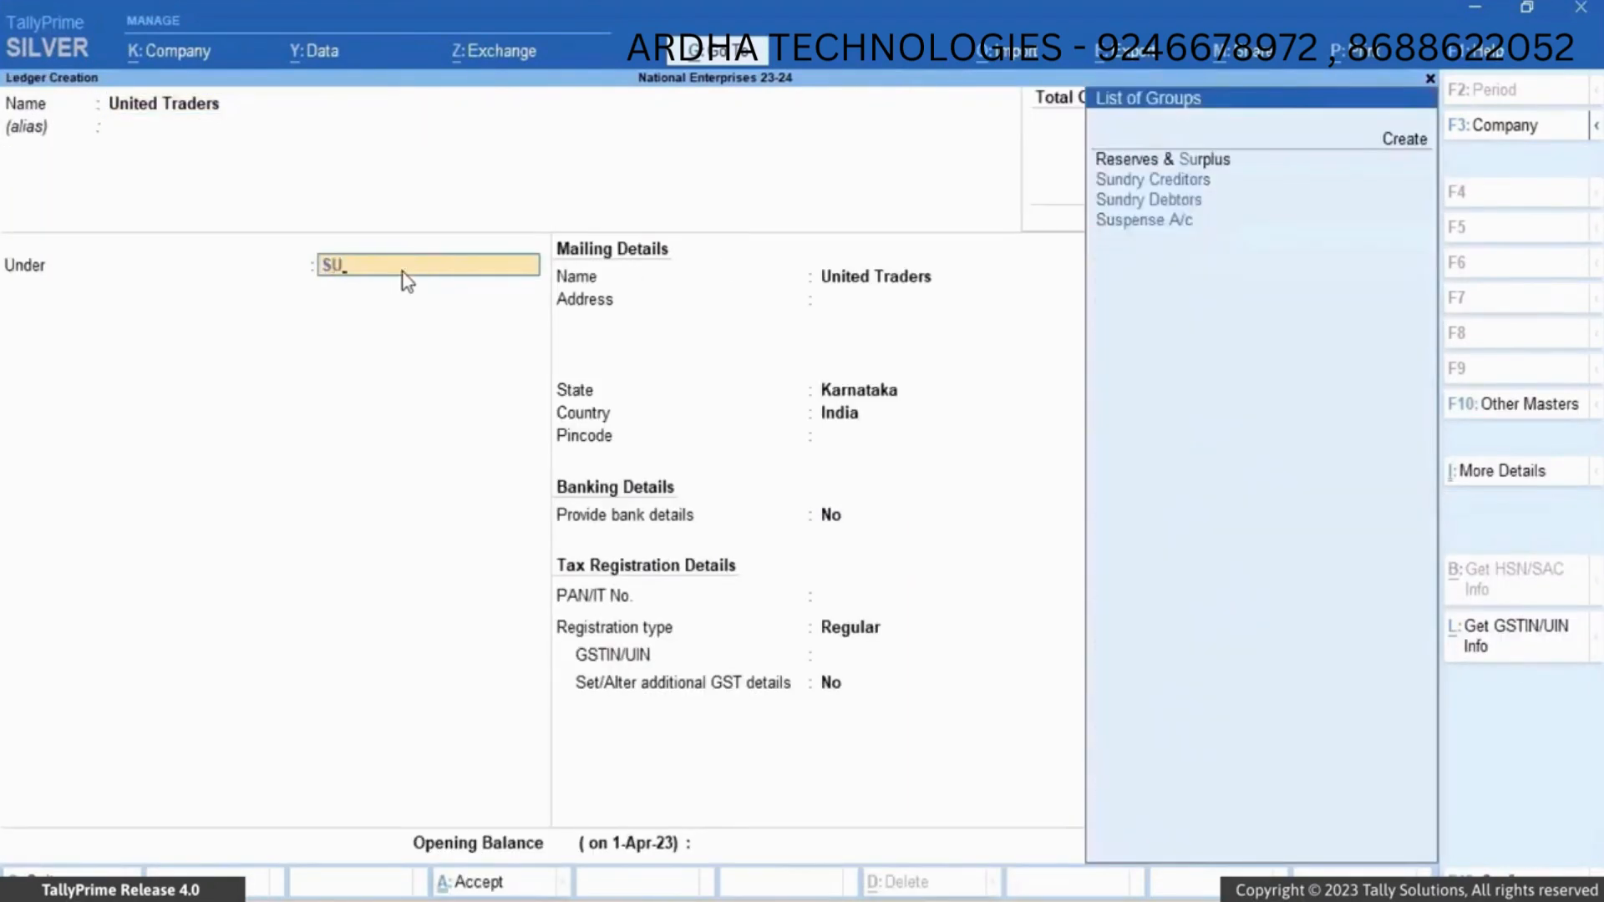
pyautogui.click(1149, 179)
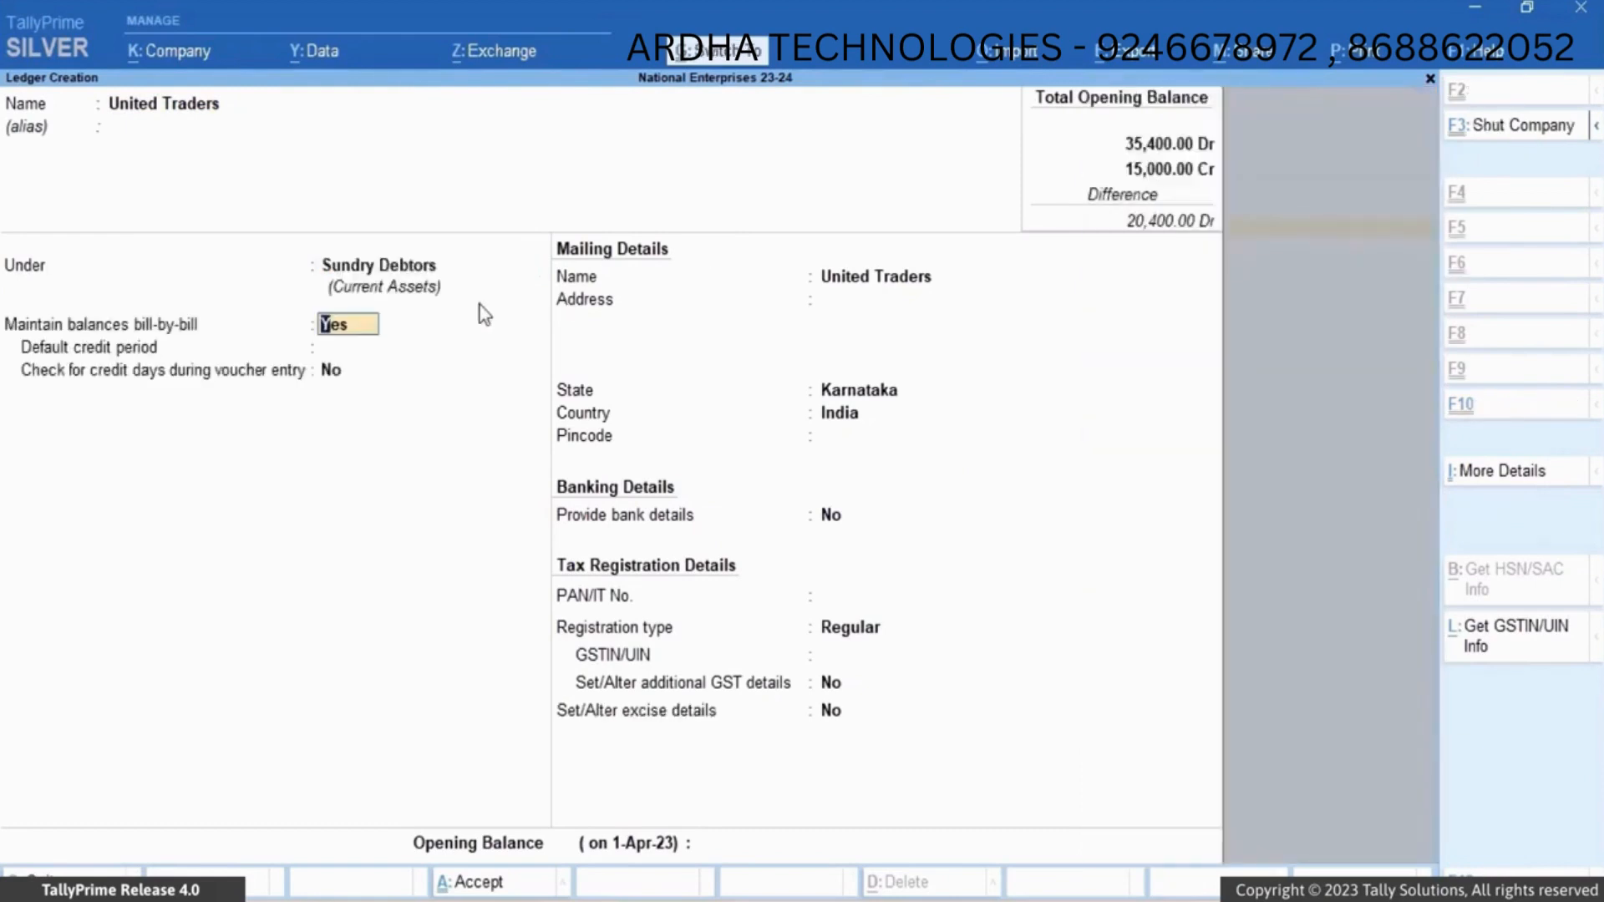
pyautogui.hotkey('ctrl', 'a')
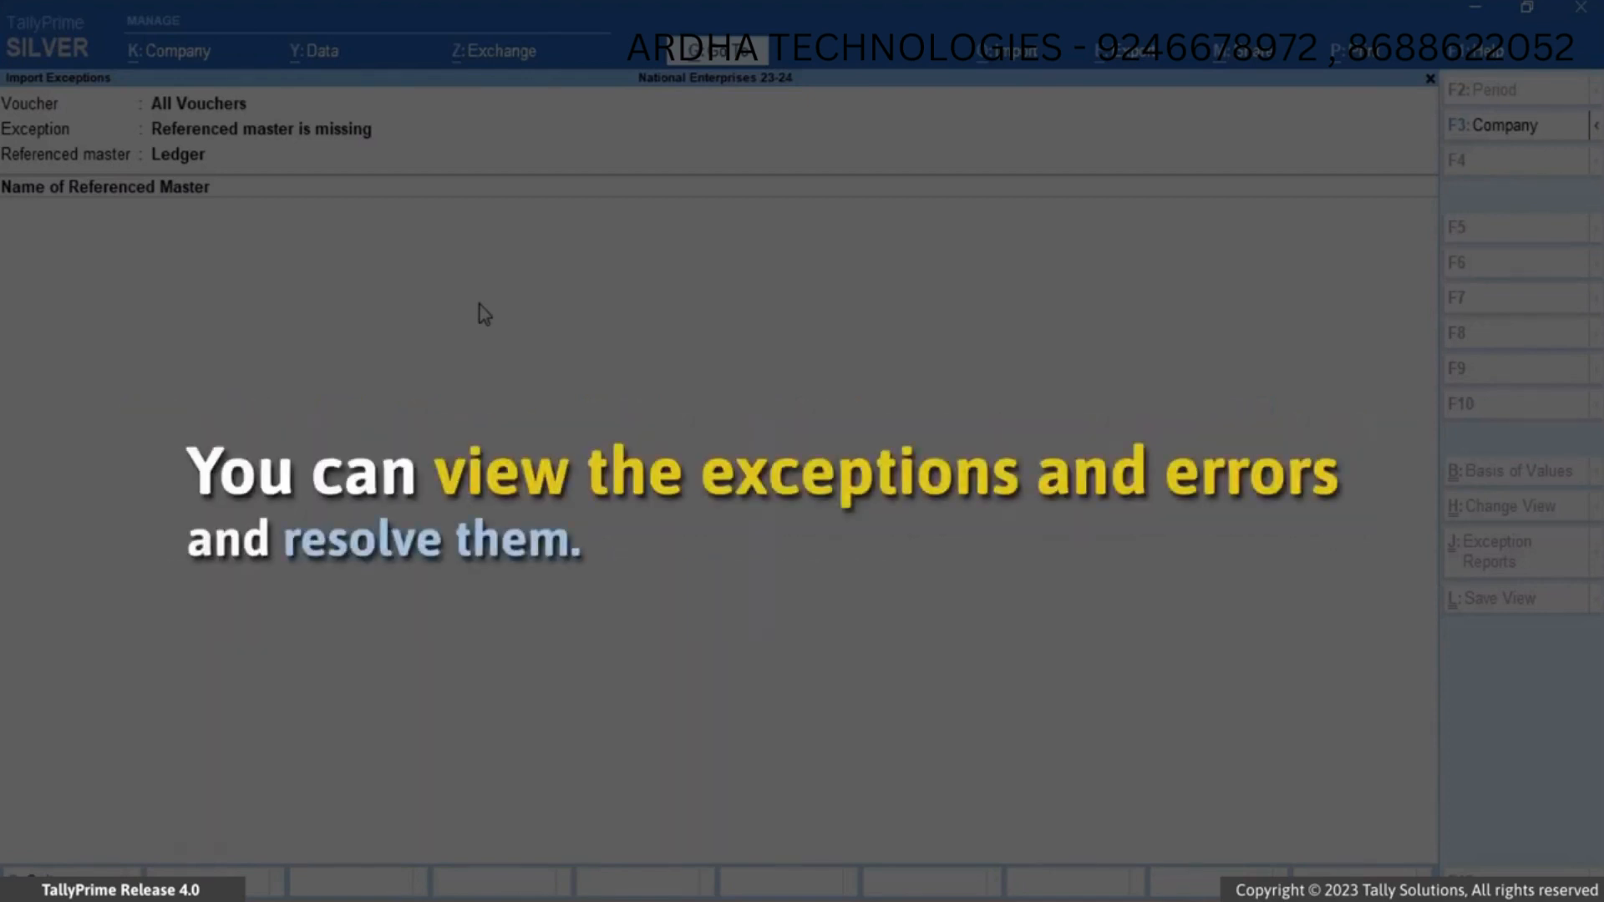
pyautogui.press('Escape')
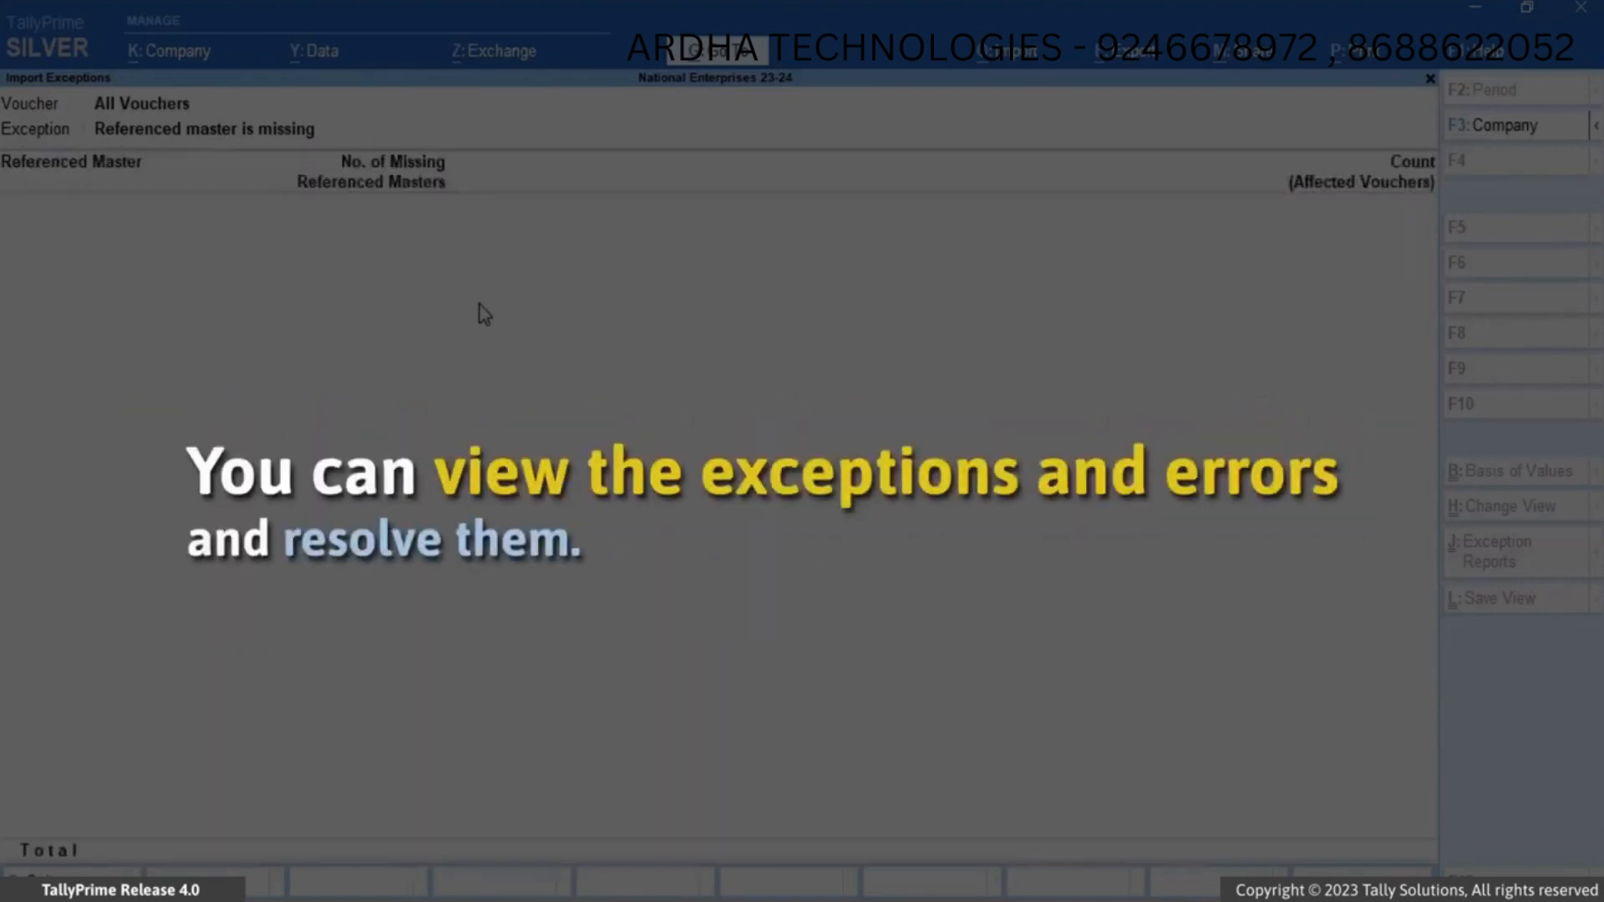